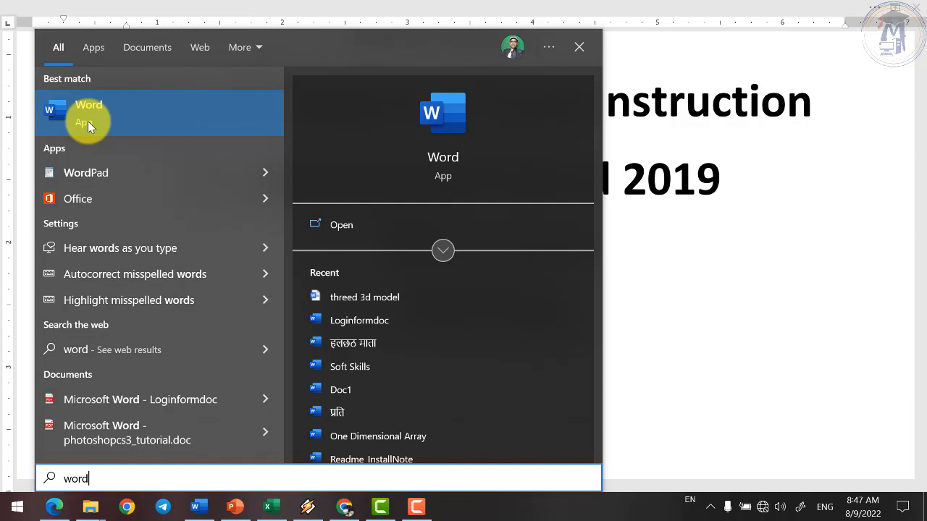
# Launch Word and look through the recent and pinned document lists on its start screen.
pyautogui.click(94, 119)
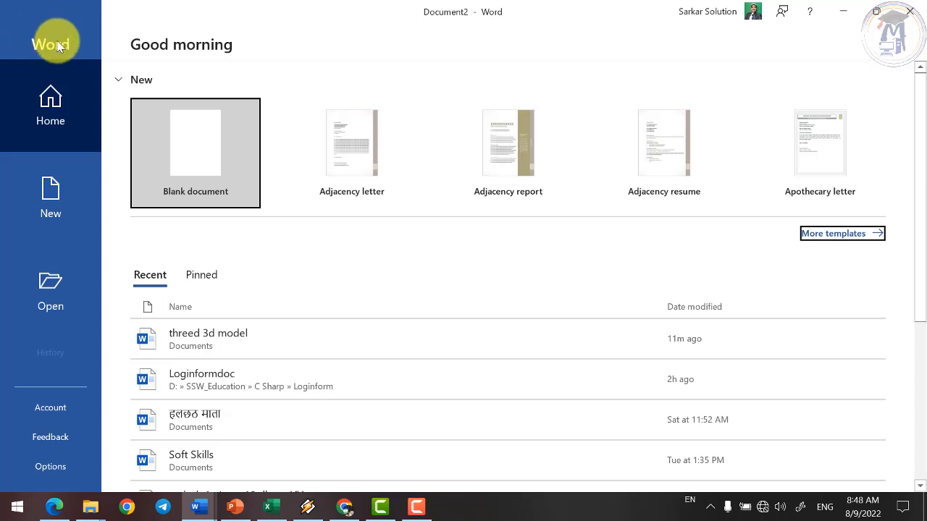
pyautogui.click(55, 108)
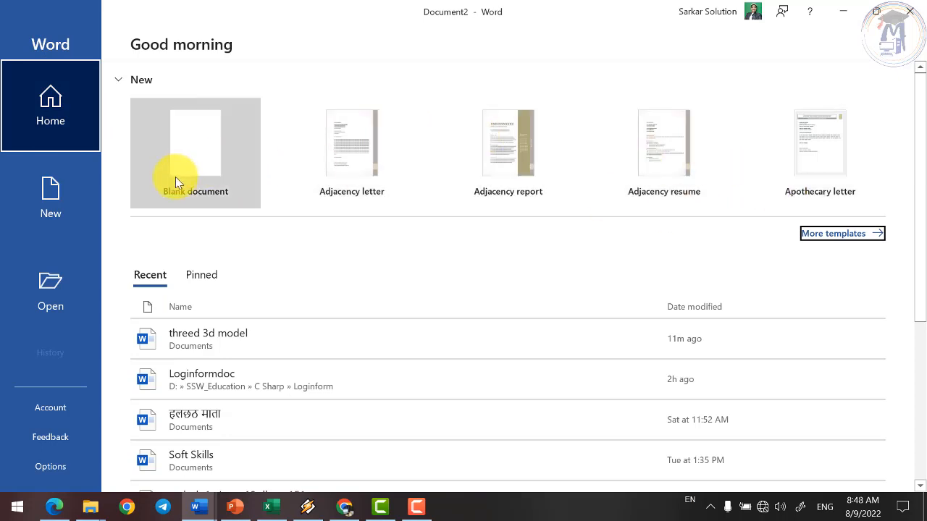
pyautogui.click(200, 274)
pyautogui.click(149, 274)
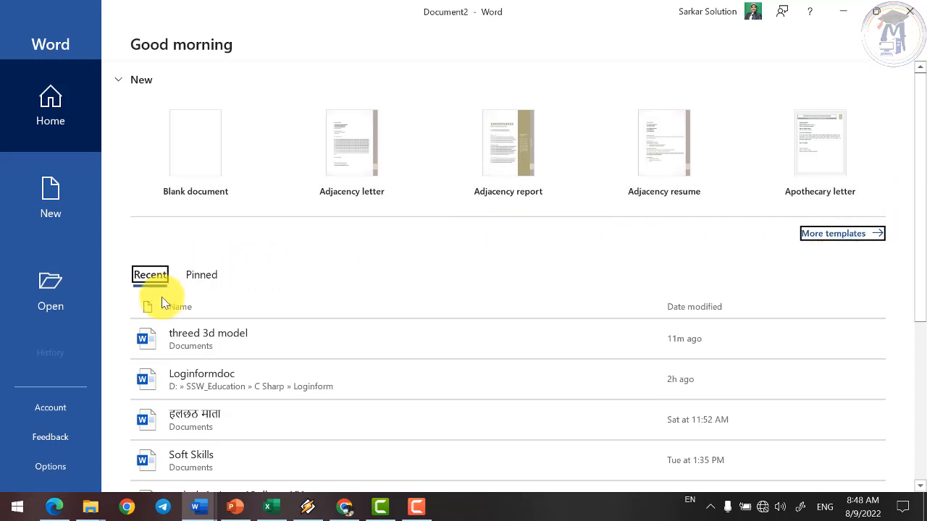
pyautogui.click(200, 274)
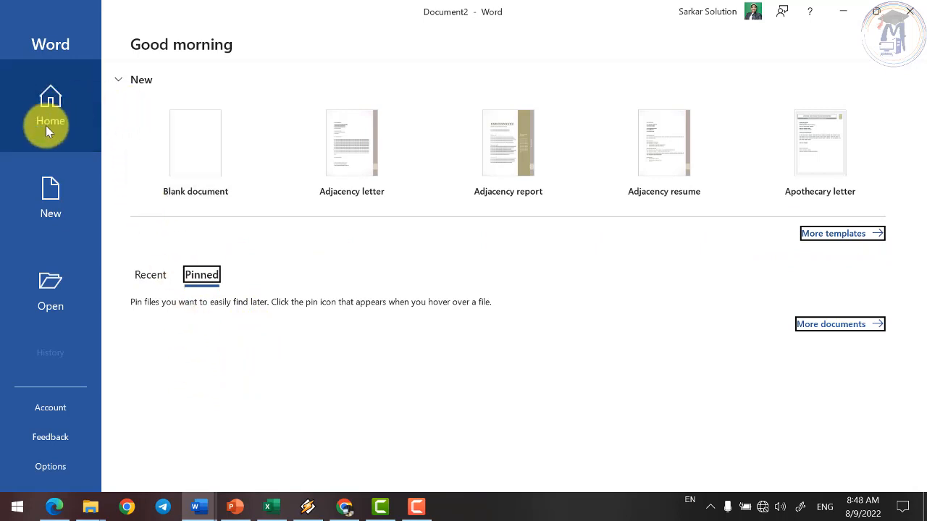
# Examine the blank document option and the templates available for creating a new document.
pyautogui.click(48, 206)
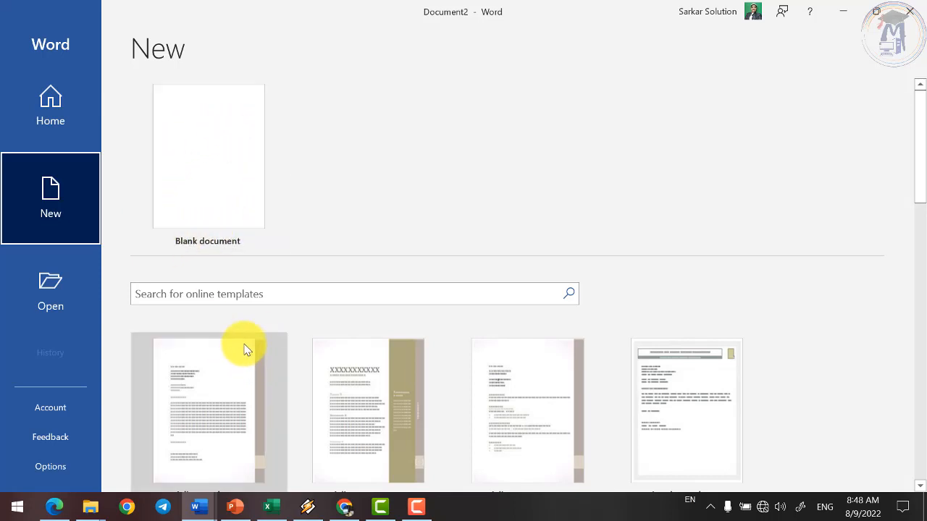
pyautogui.scroll(-2, 238, 316)
pyautogui.click(273, 225)
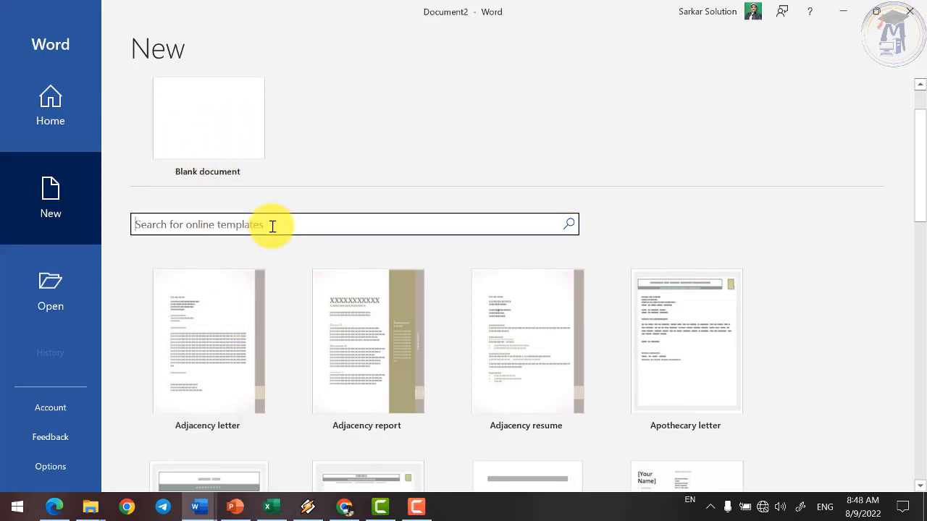
pyautogui.scroll(-10, 424, 275)
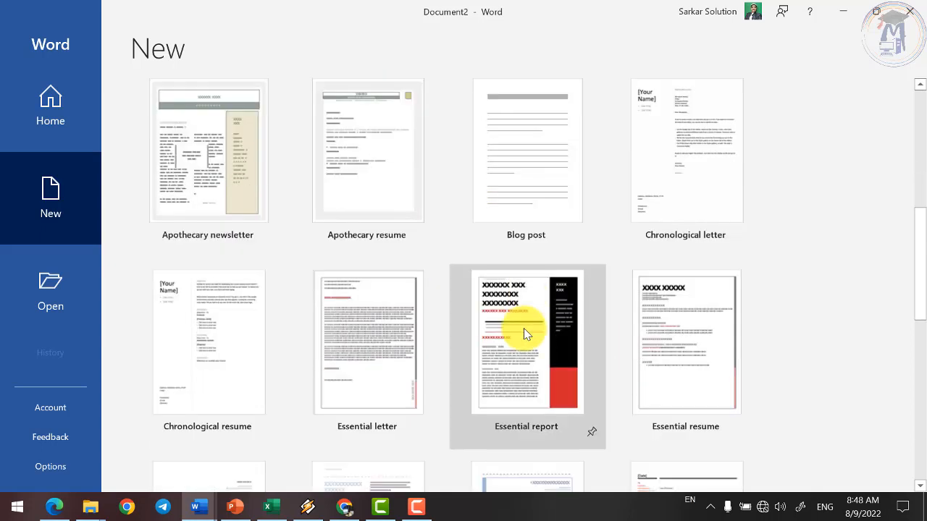
pyautogui.scroll(-1, 526, 334)
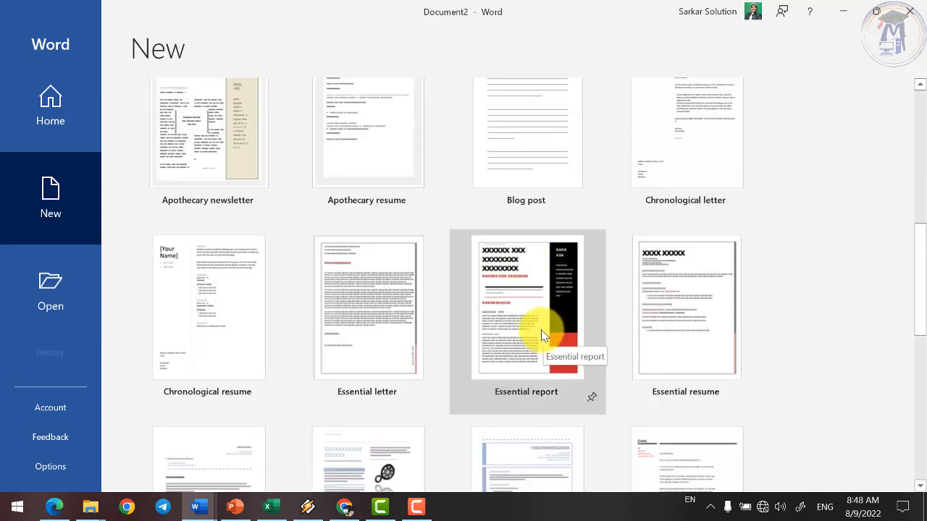
pyautogui.scroll(10, 415, 327)
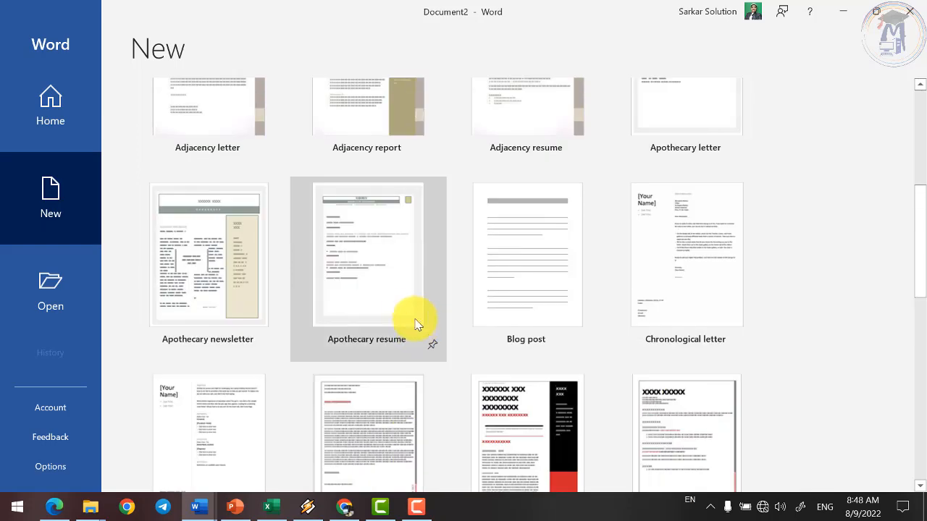
pyautogui.scroll(-7, 419, 296)
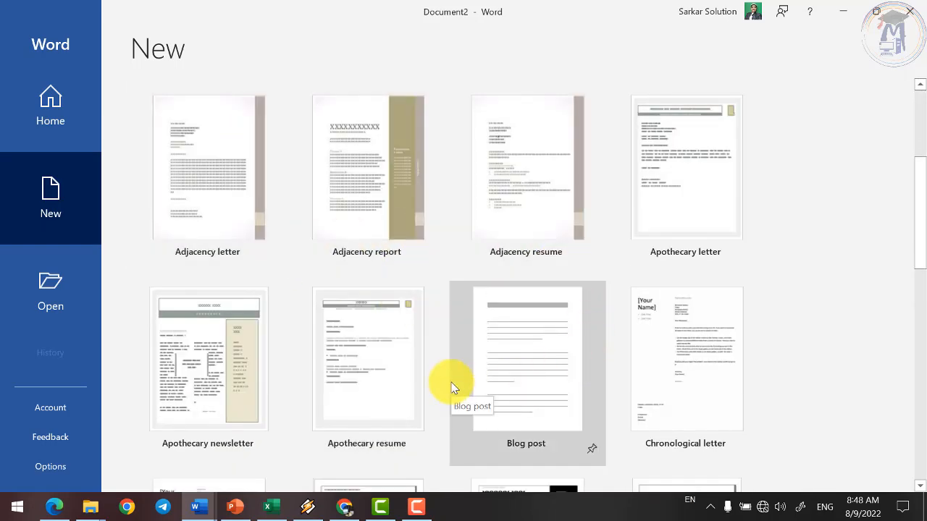
pyautogui.scroll(3, 451, 387)
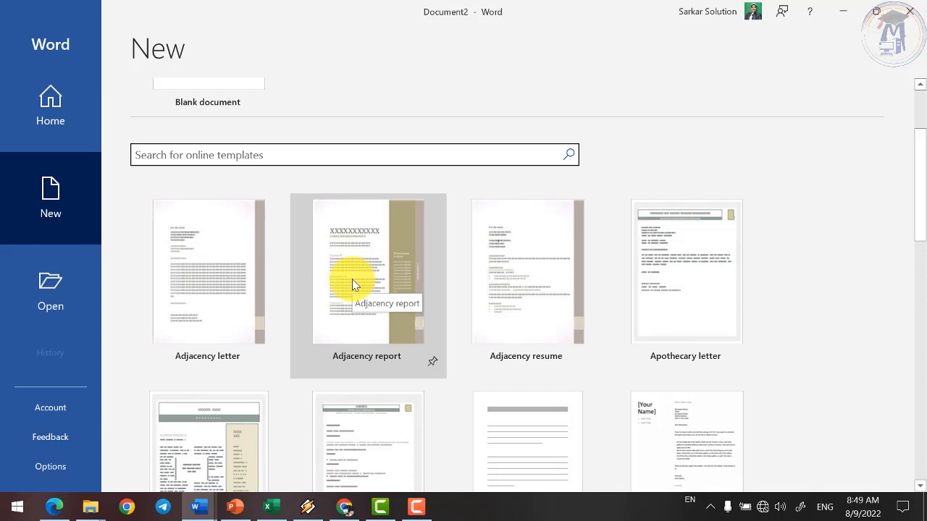
pyautogui.scroll(3, 352, 279)
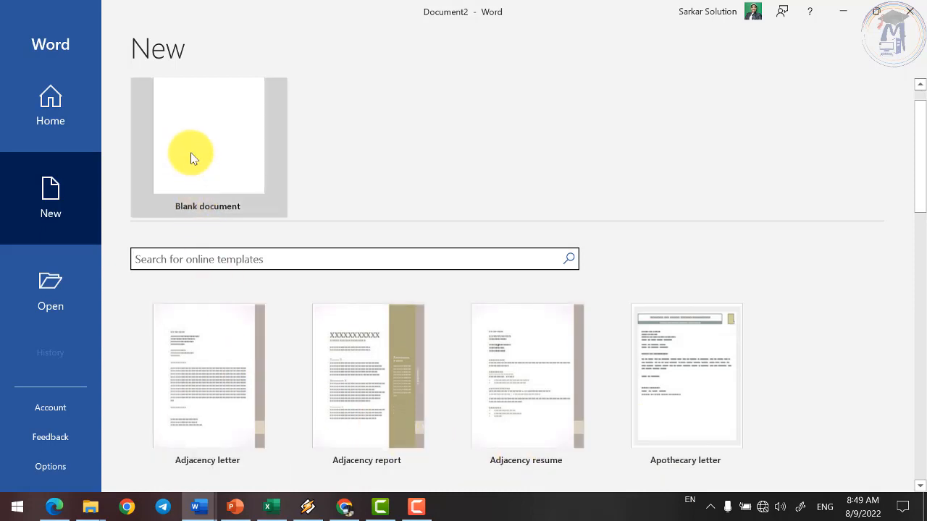
pyautogui.click(206, 181)
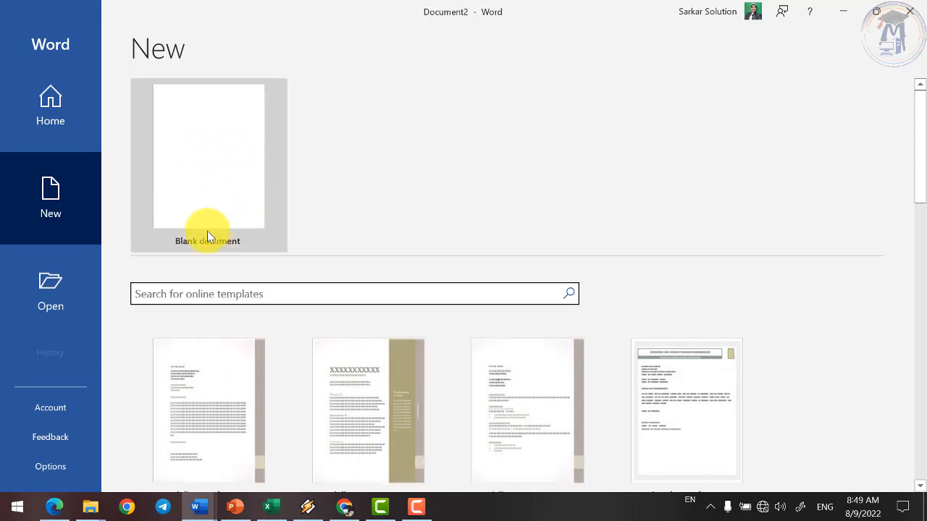
# Review the list of recently used documents available for opening.
pyautogui.click(56, 292)
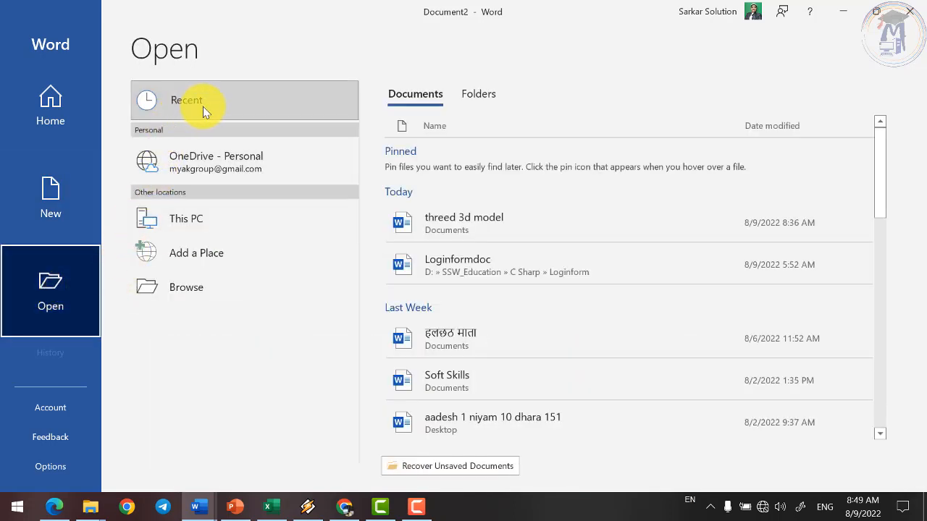
pyautogui.scroll(-6, 478, 282)
pyautogui.scroll(3, 474, 311)
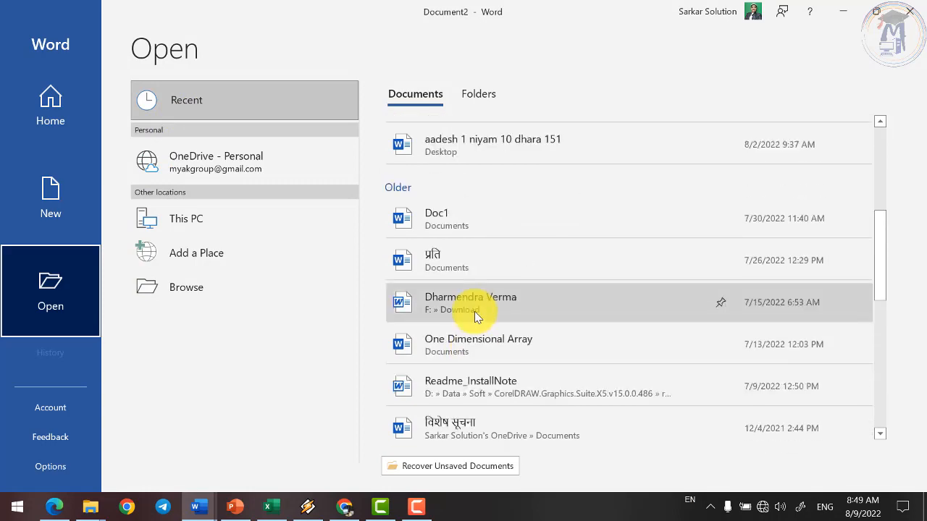
pyautogui.scroll(4, 475, 311)
pyautogui.scroll(-4, 459, 234)
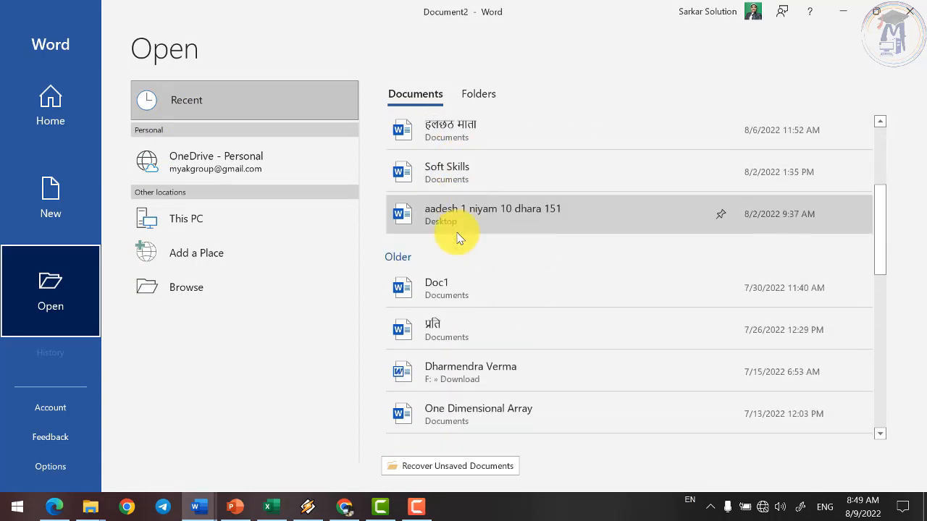
pyautogui.scroll(4, 459, 239)
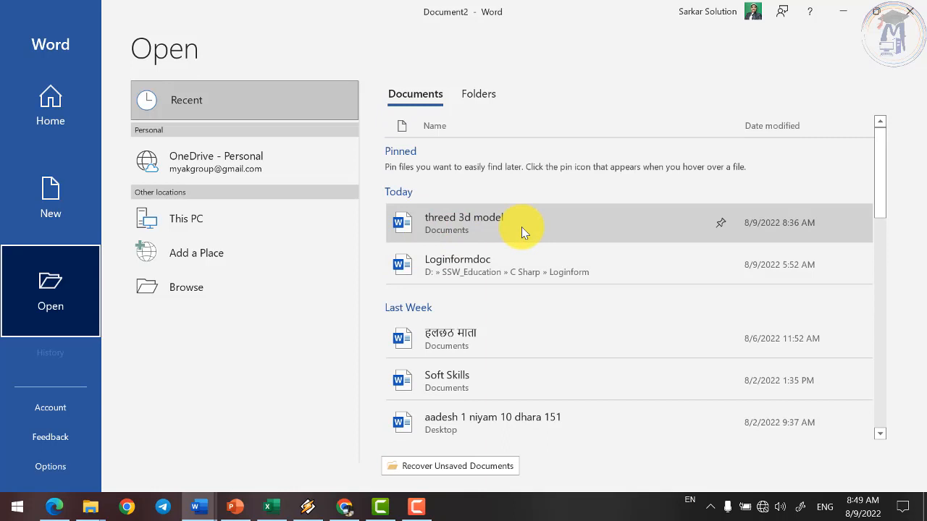
pyautogui.scroll(-3, 507, 224)
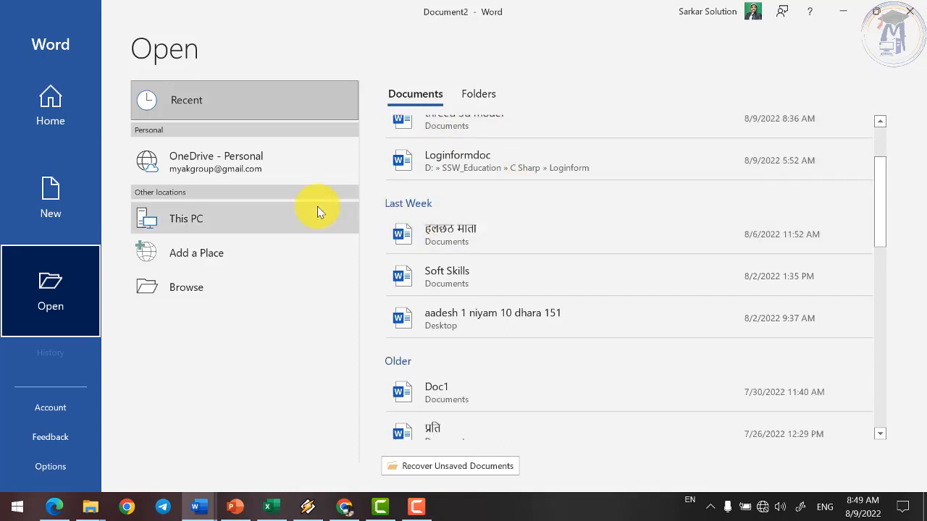
# Check the personal OneDrive and the Documents folder on This PC for files to open.
pyautogui.click(203, 170)
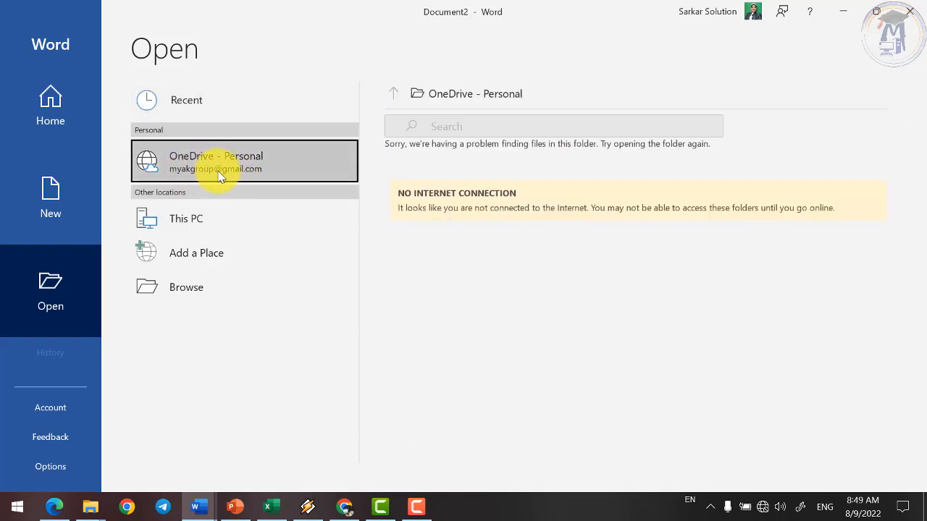
pyautogui.click(209, 225)
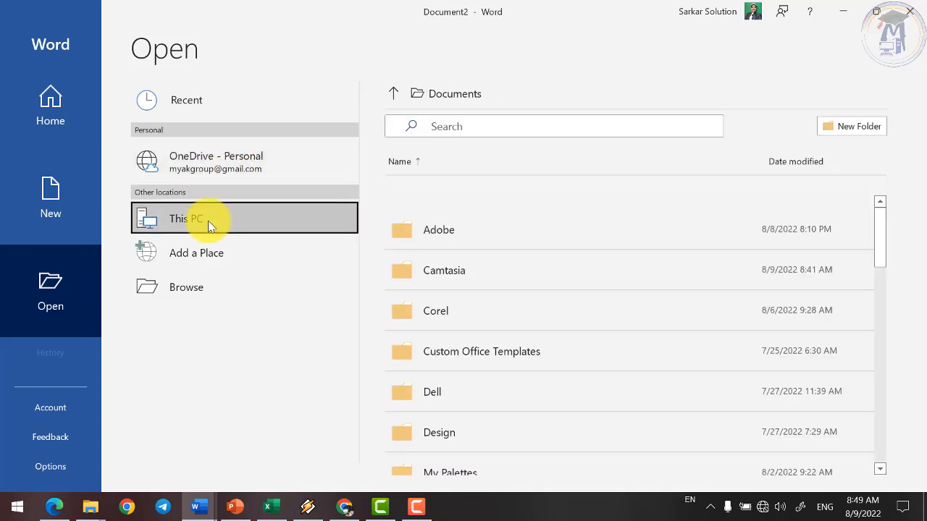
pyautogui.scroll(-5, 405, 249)
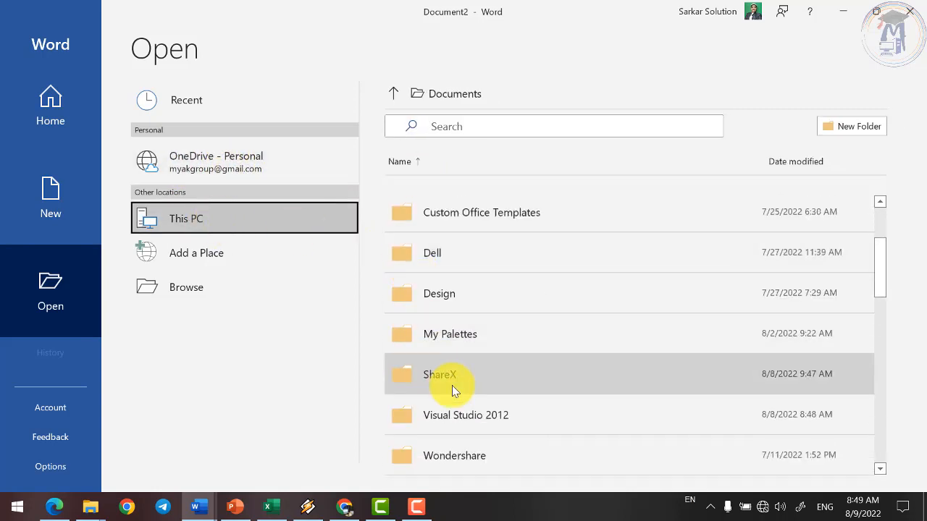
pyautogui.scroll(3, 449, 340)
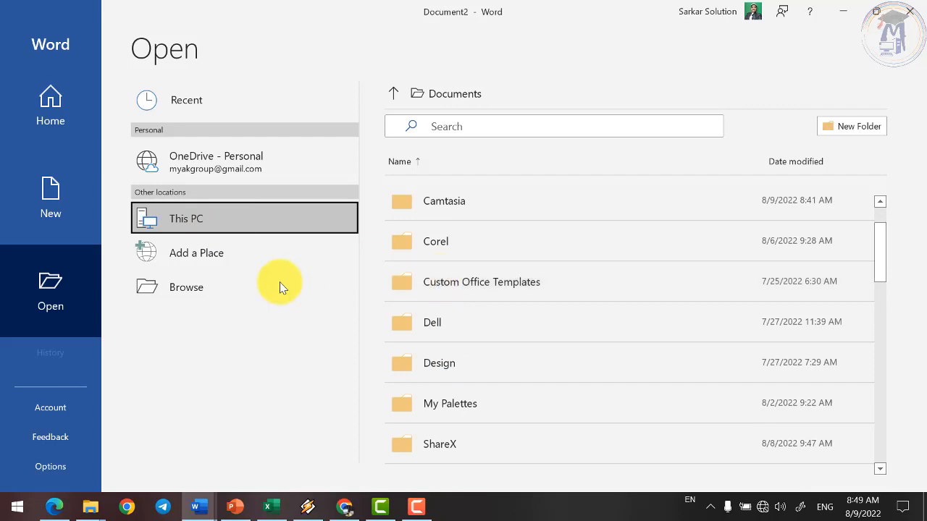
# Browse the Documents folder for Word files, select MCU letter, and cancel without opening it.
pyautogui.click(227, 281)
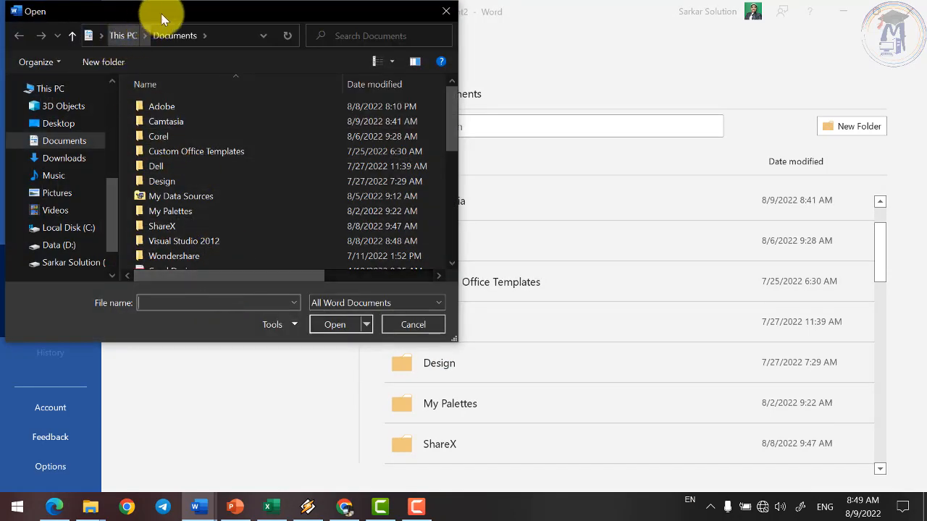
pyautogui.moveTo(164, 16); pyautogui.dragTo(400, 58)
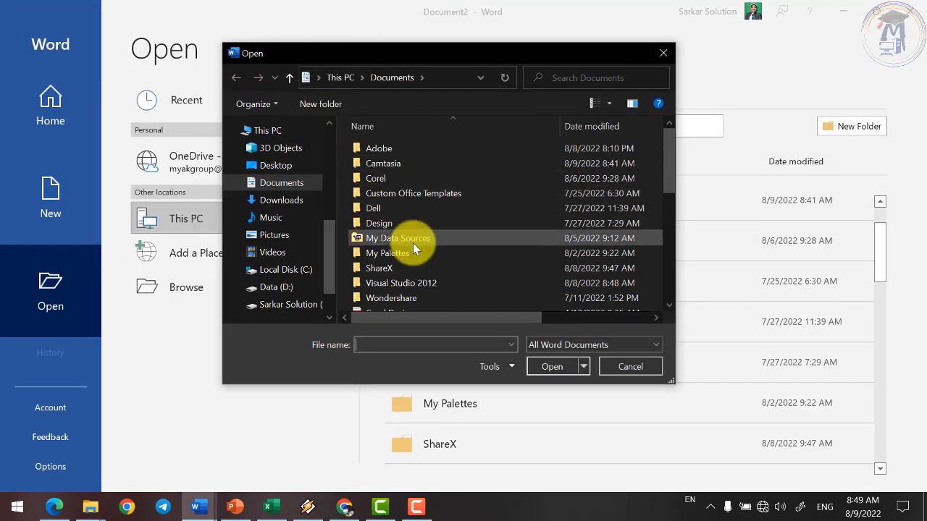
pyautogui.scroll(-10, 420, 241)
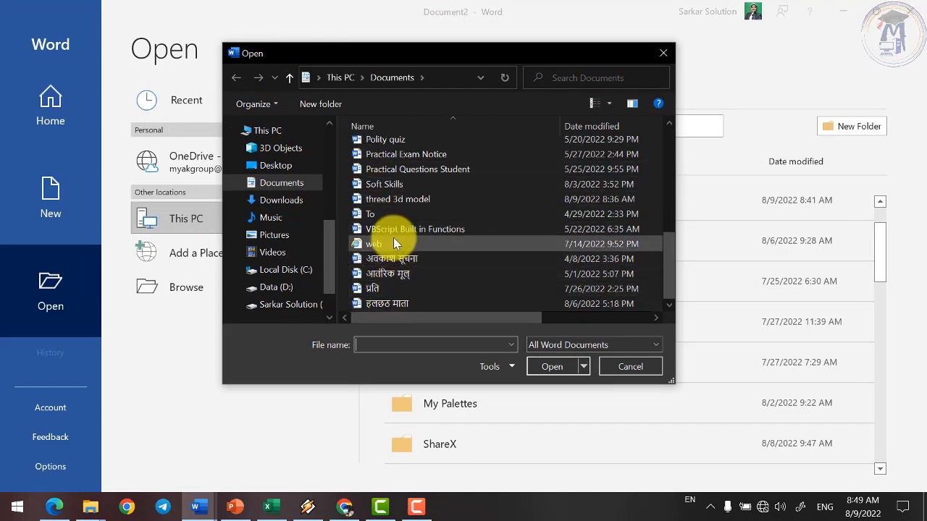
pyautogui.scroll(2, 393, 238)
pyautogui.click(383, 190)
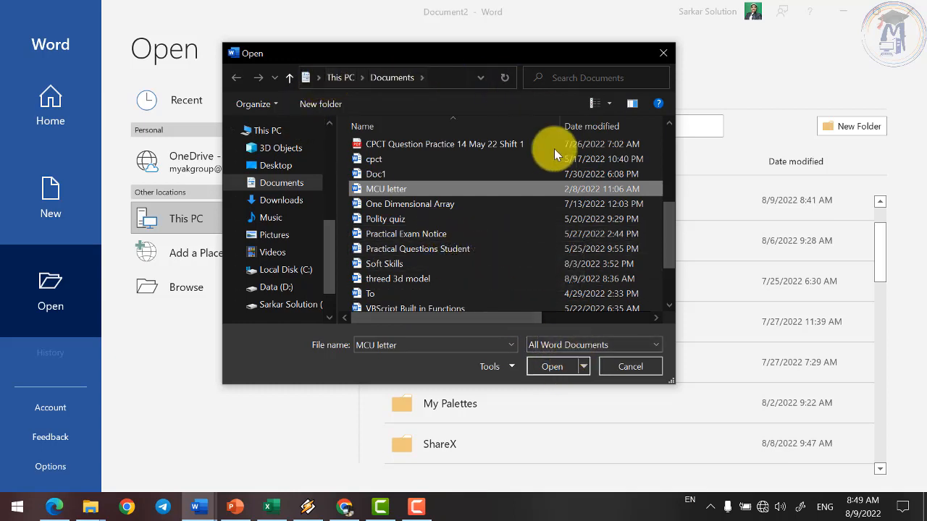
pyautogui.moveTo(430, 63)
pyautogui.mouseDown()
pyautogui.moveTo(354, 130)
pyautogui.moveTo(389, 47)
pyautogui.moveTo(483, 136)
pyautogui.moveTo(468, 80)
pyautogui.moveTo(432, 97)
pyautogui.moveTo(447, 63)
pyautogui.moveTo(428, 79)
pyautogui.mouseUp()
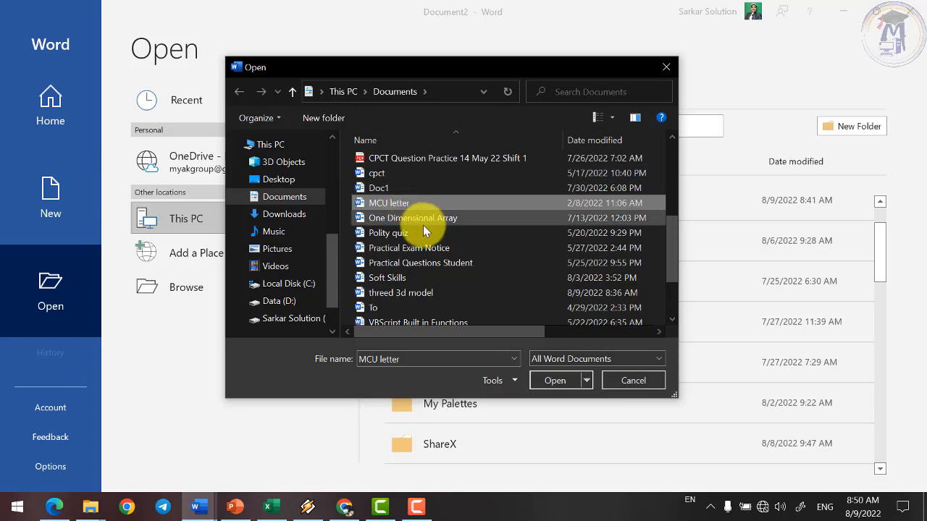
pyautogui.moveTo(416, 79)
pyautogui.mouseDown()
pyautogui.moveTo(315, 193)
pyautogui.moveTo(457, 135)
pyautogui.moveTo(407, 80)
pyautogui.mouseUp()
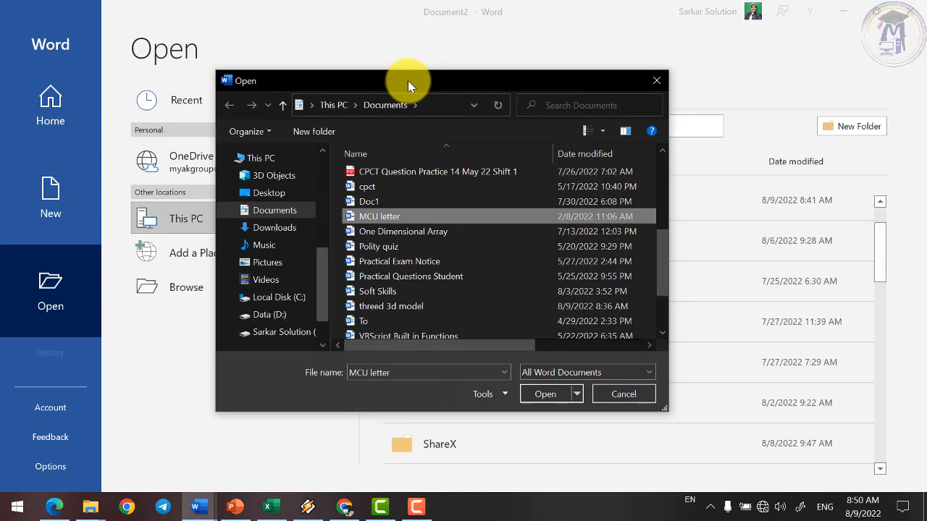
pyautogui.click(616, 400)
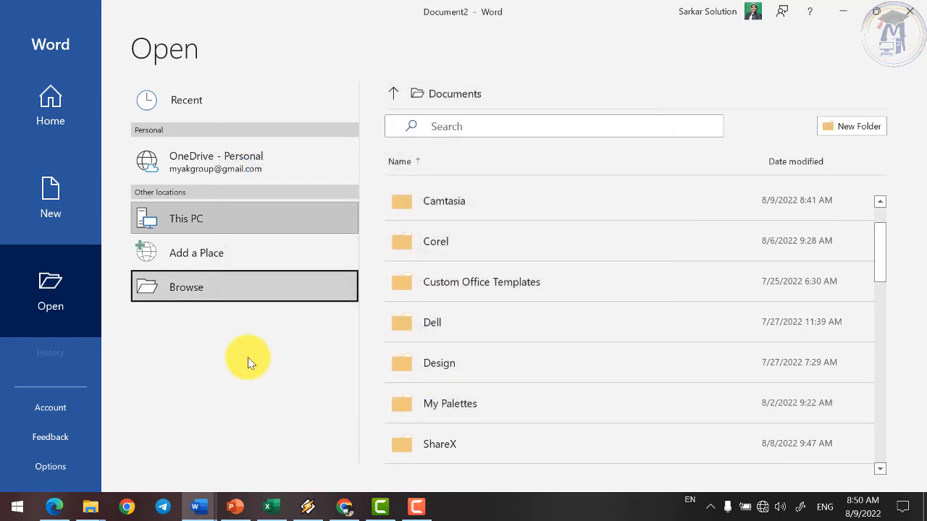
# View the account and product information, and create a new blank document.
pyautogui.click(48, 406)
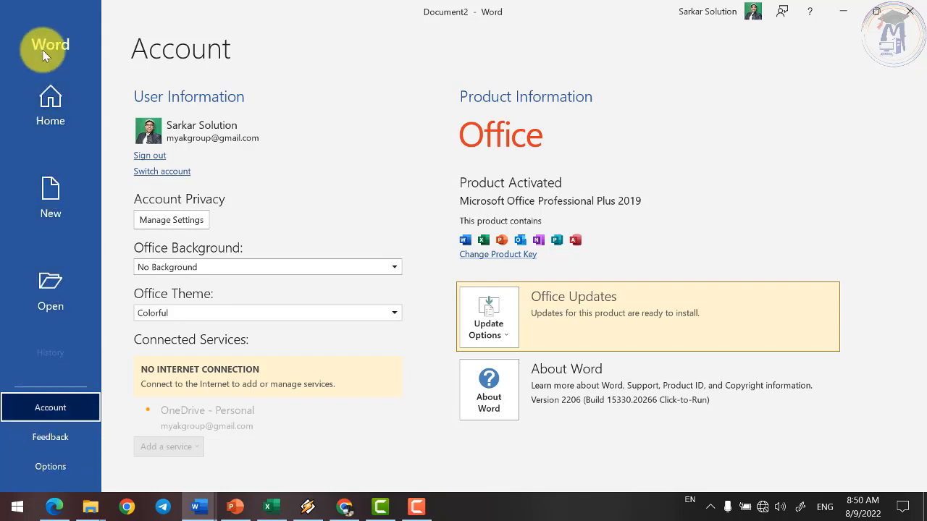
pyautogui.click(52, 197)
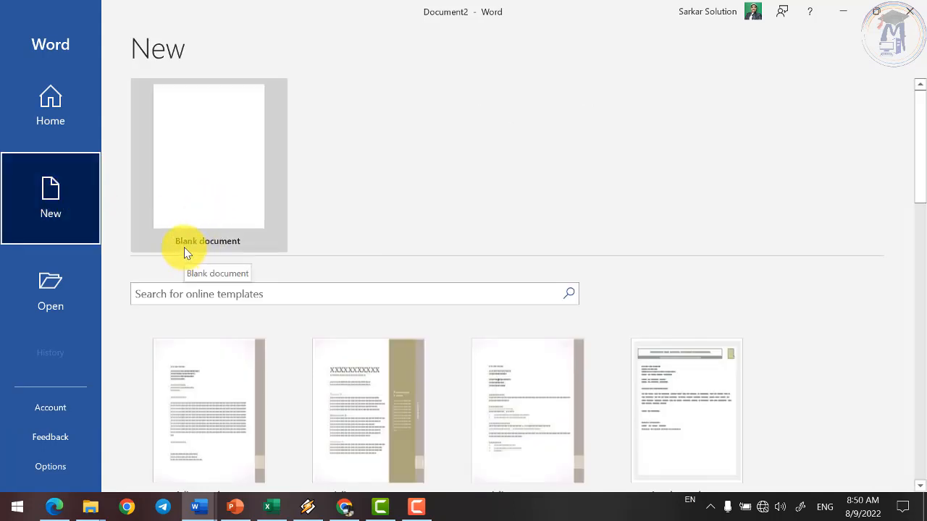
pyautogui.click(210, 200)
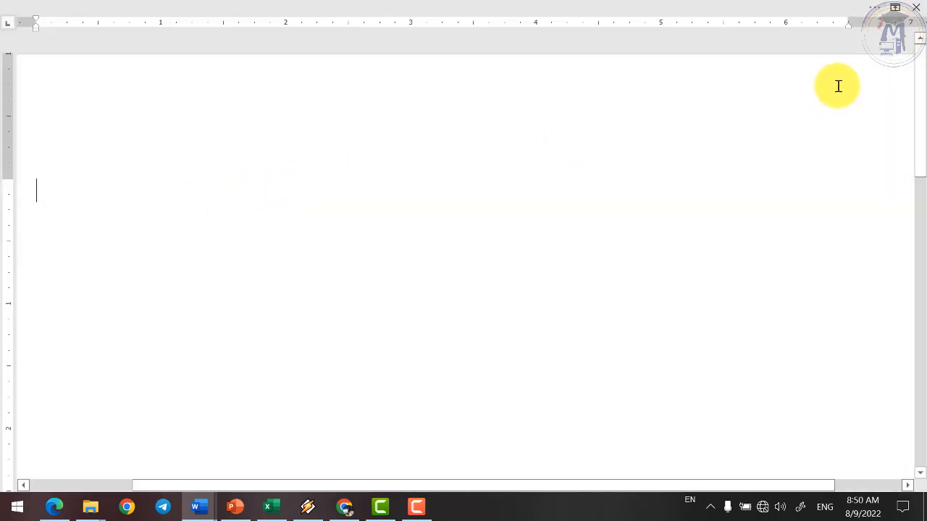
# Set the ribbon display of the blank document to show both tabs and commands.
pyautogui.click(895, 7)
pyautogui.click(847, 118)
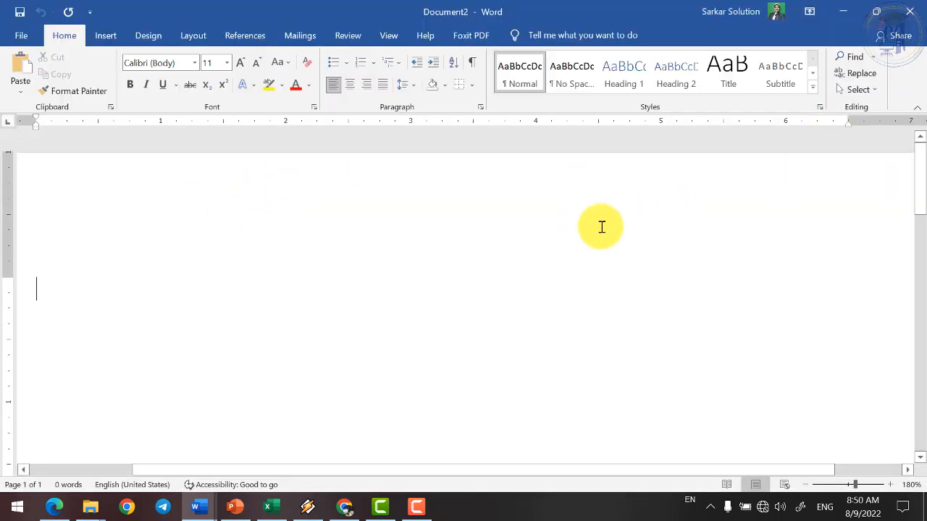
pyautogui.scroll(-6, 592, 252)
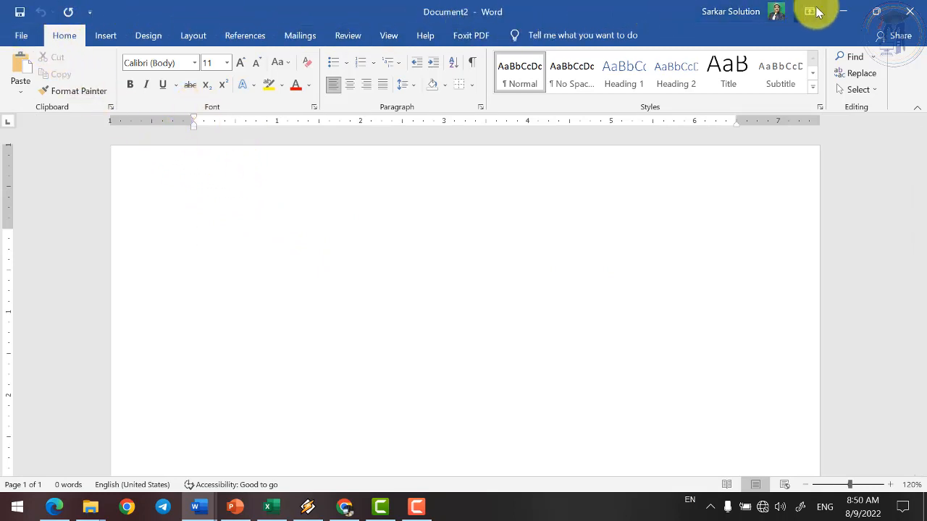
# Review the file management start page and its New and Open pages for the current document.
pyautogui.click(22, 37)
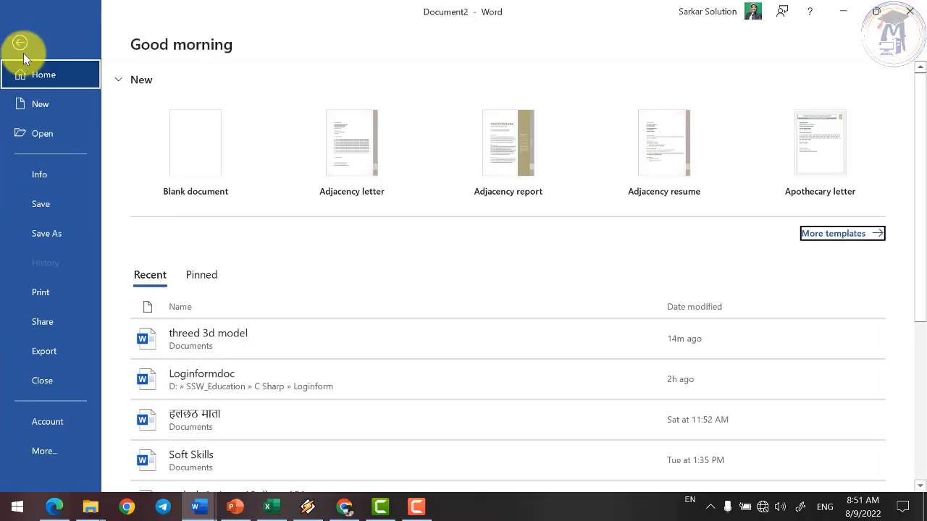
pyautogui.click(20, 43)
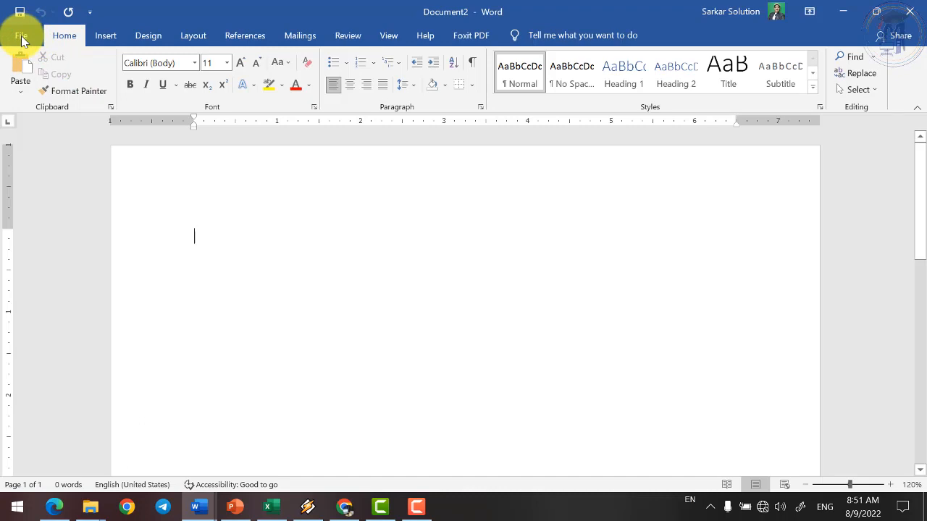
pyautogui.click(22, 38)
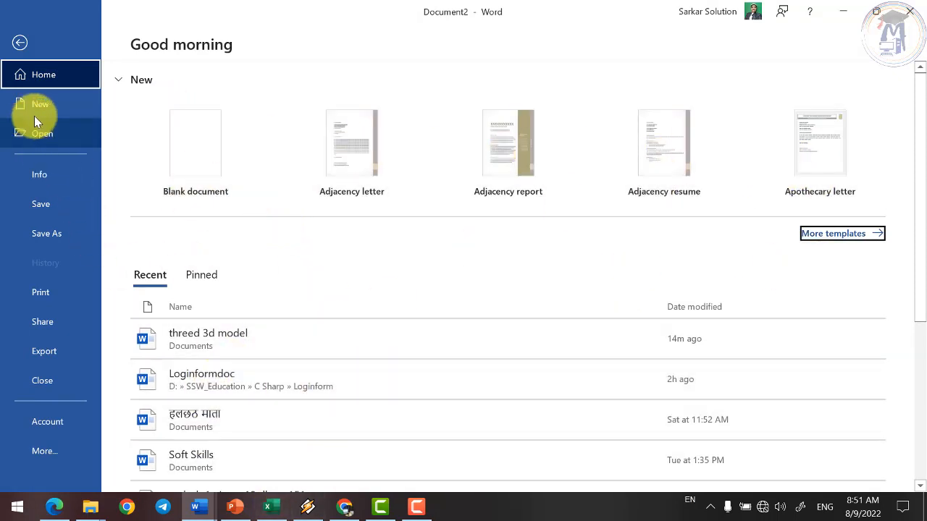
pyautogui.click(37, 107)
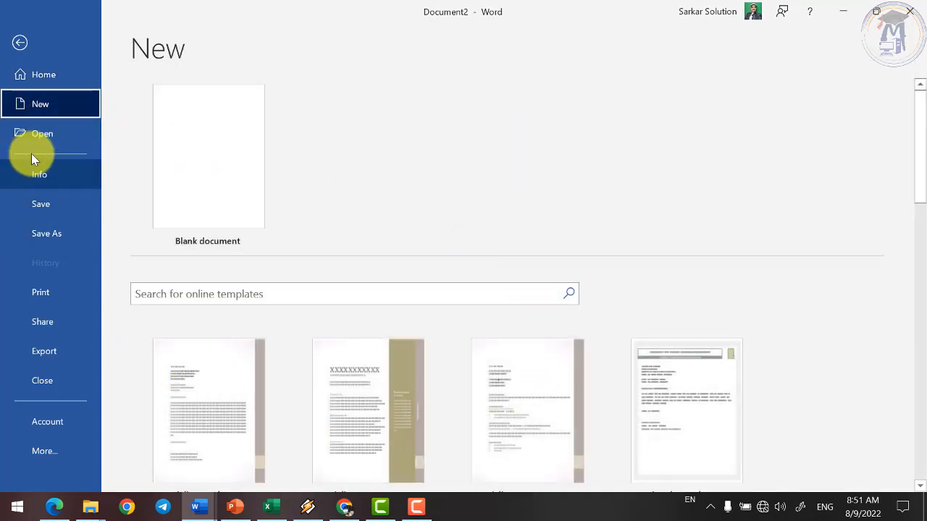
pyautogui.click(41, 135)
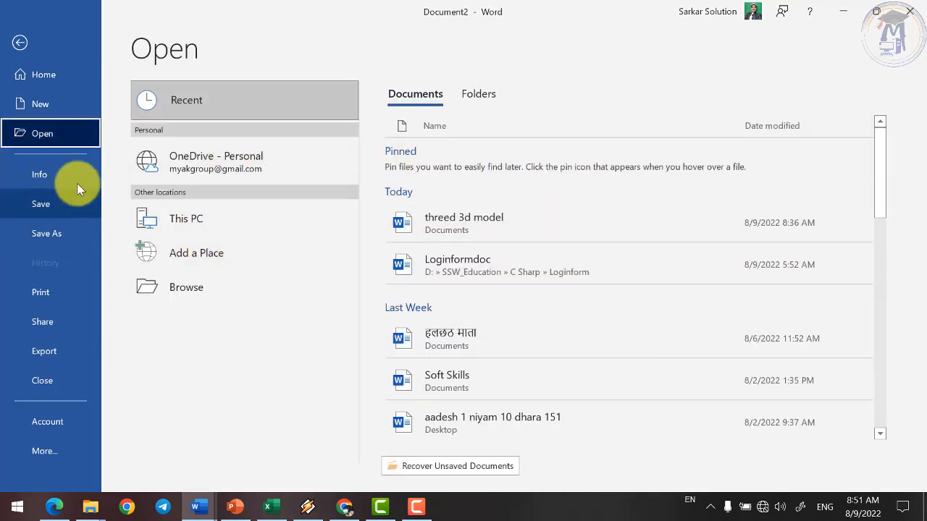
# Examine the document's information page and the available Protect Document options.
pyautogui.click(58, 179)
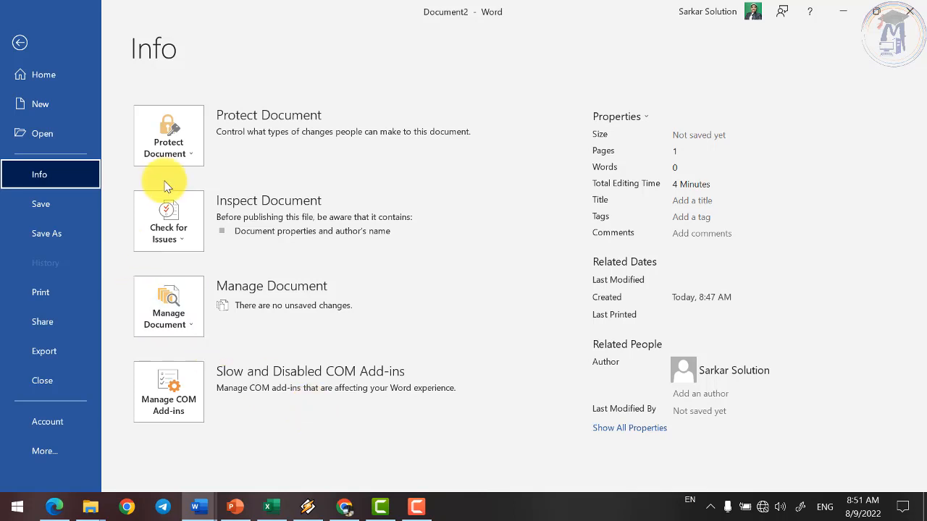
pyautogui.click(184, 155)
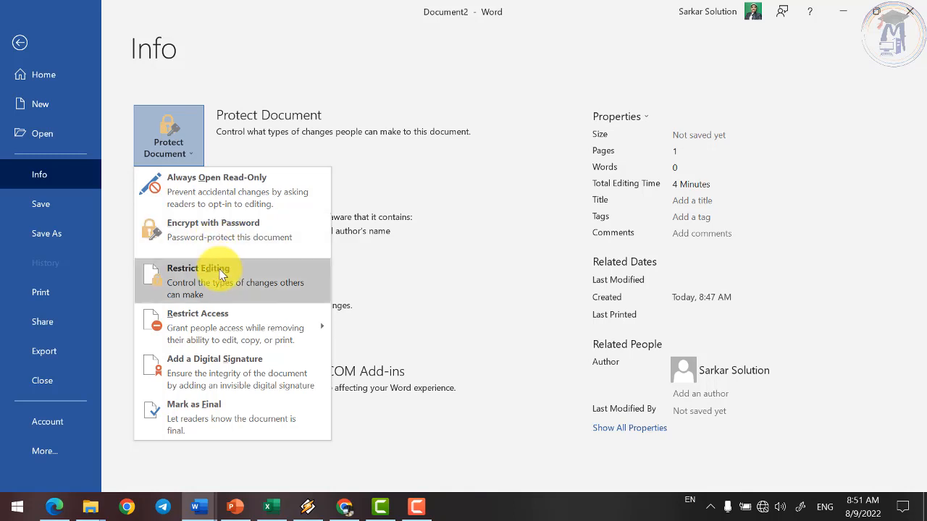
pyautogui.moveTo(220, 321)
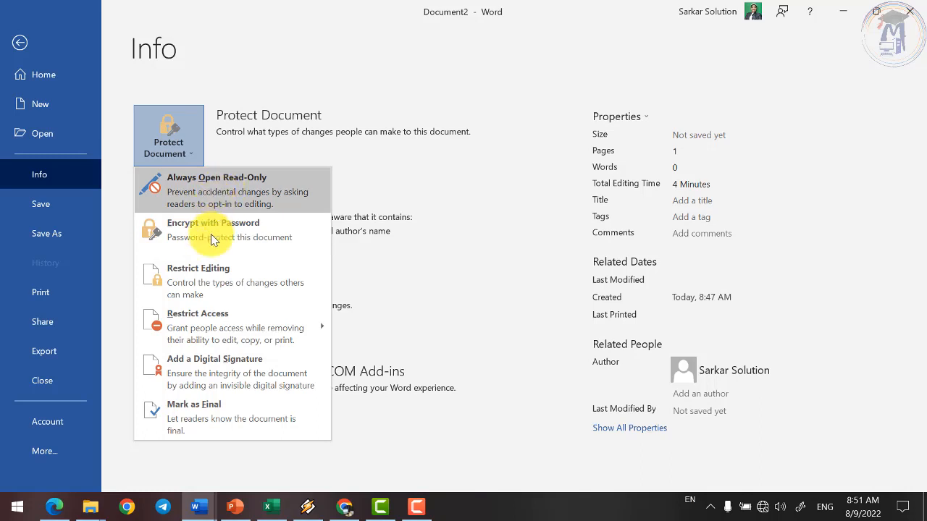
# Save the blank document as a Word Document named sswdoc in the Documents folder on This PC.
pyautogui.click(50, 209)
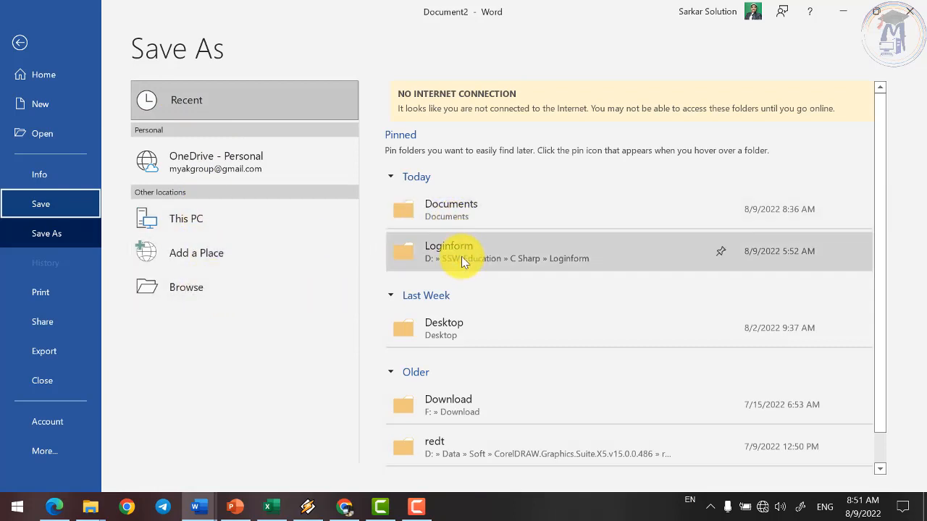
pyautogui.click(215, 222)
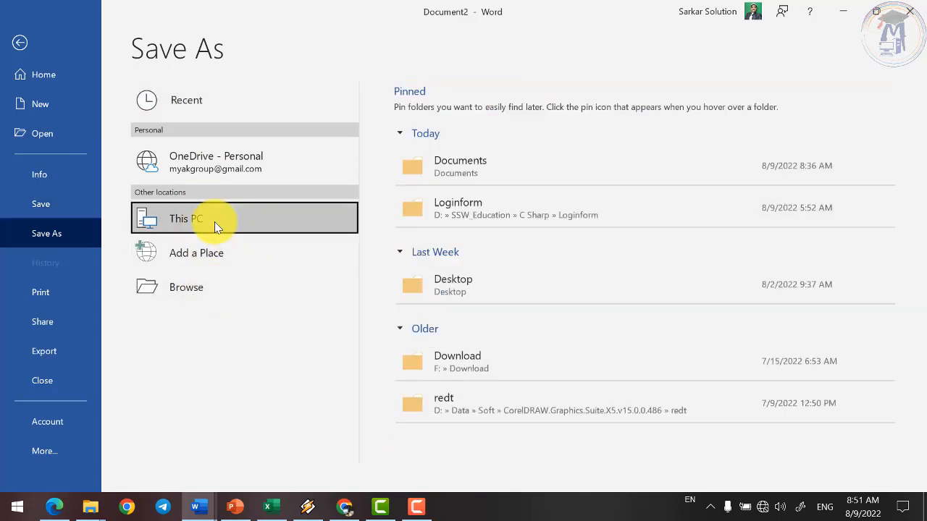
pyautogui.click(428, 172)
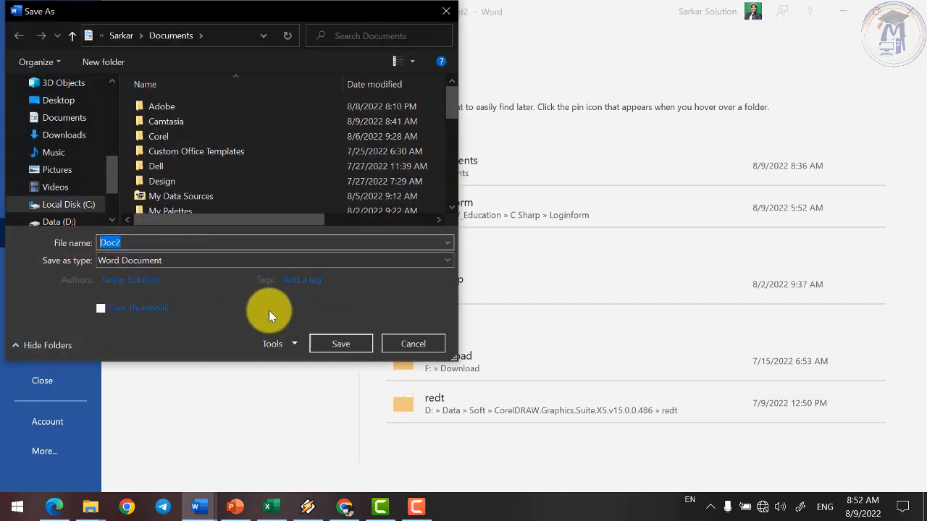
pyautogui.write('sswd')
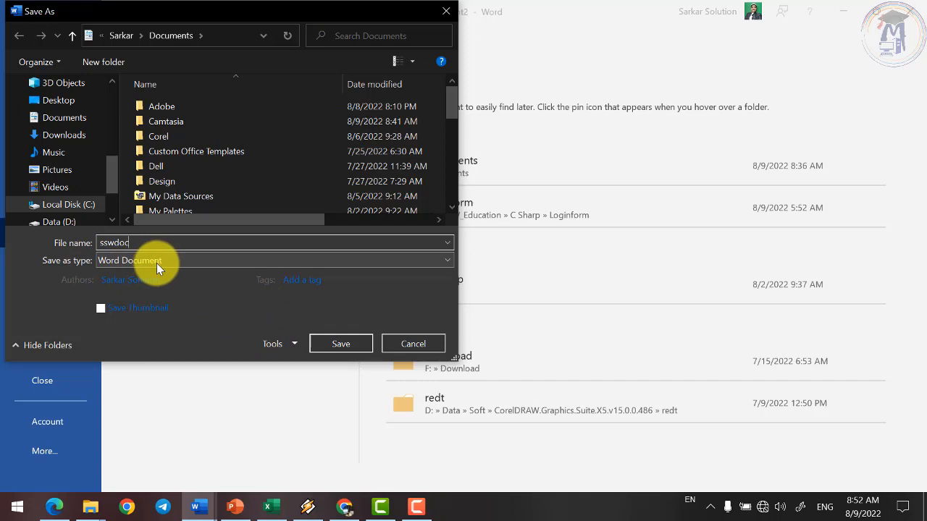
pyautogui.click(340, 346)
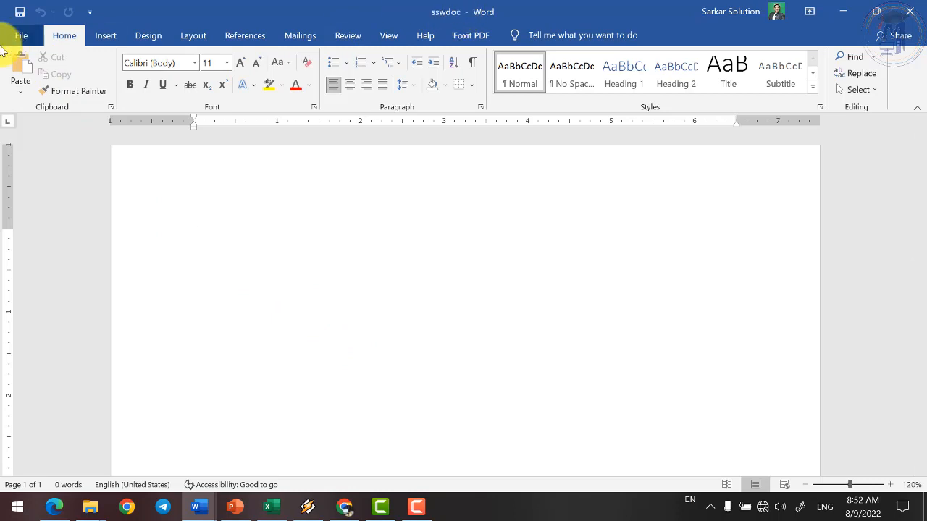
# Save a copy of the document as sswdoc1 in the Documents folder.
pyautogui.click(21, 35)
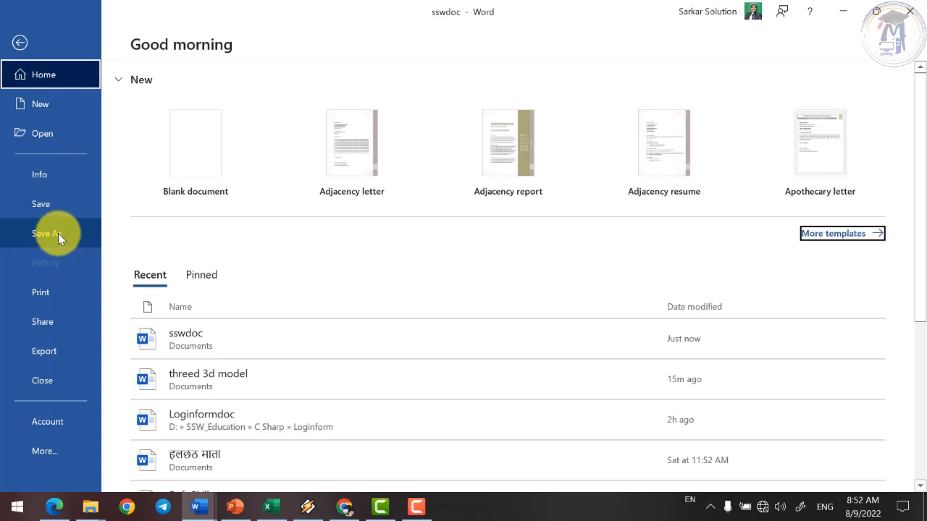
pyautogui.click(58, 233)
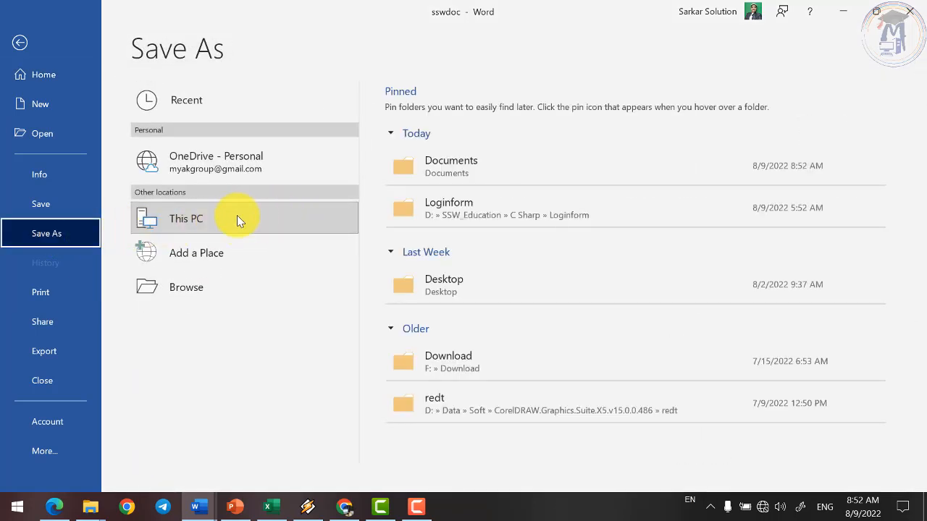
pyautogui.click(427, 166)
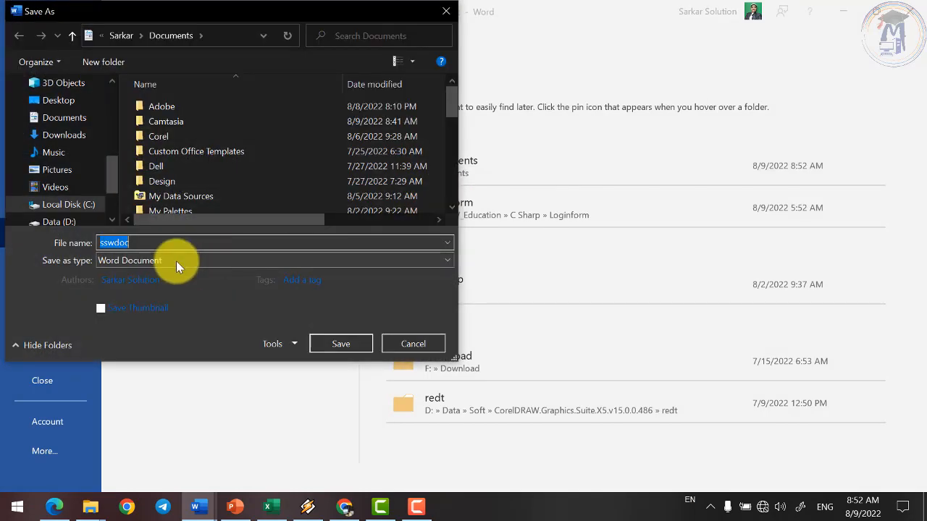
pyautogui.click(152, 244)
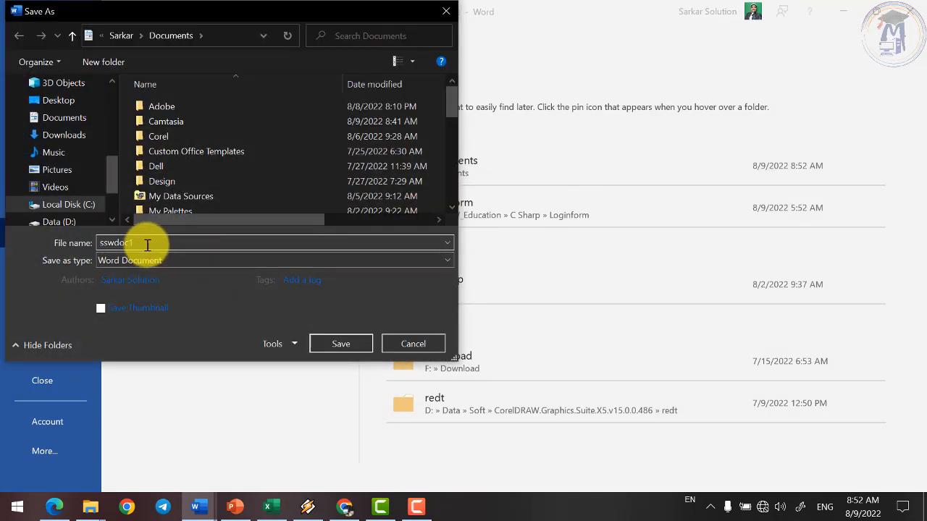
pyautogui.click(328, 343)
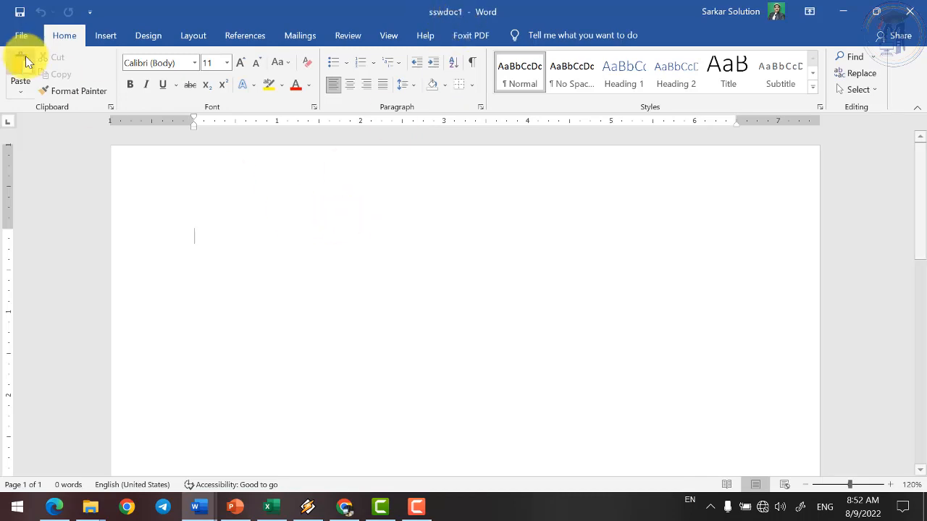
# Review the print settings, the sharing options and the export options for sswdoc1.
pyautogui.click(21, 35)
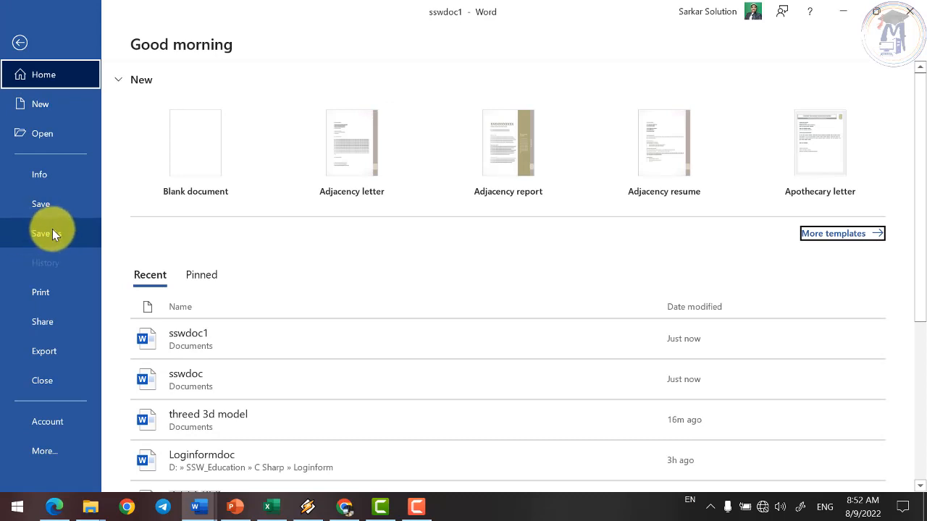
pyautogui.click(44, 298)
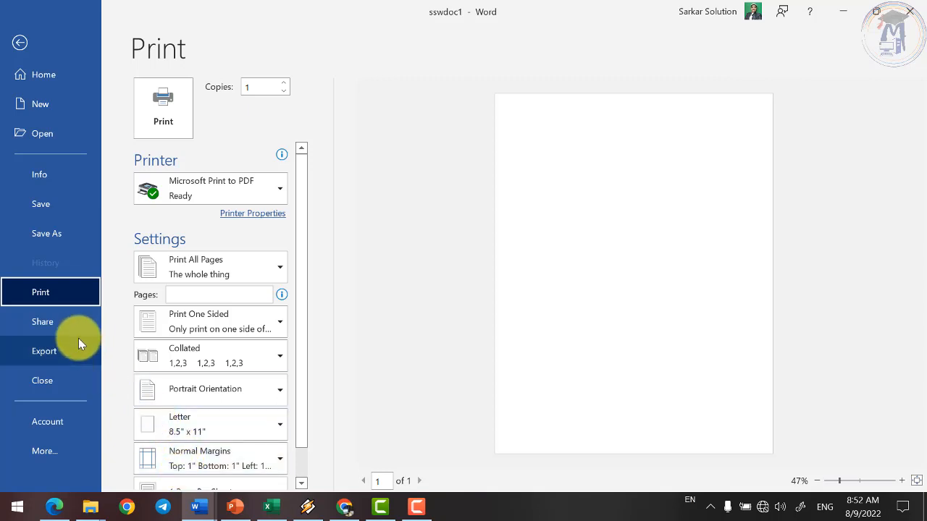
pyautogui.click(41, 318)
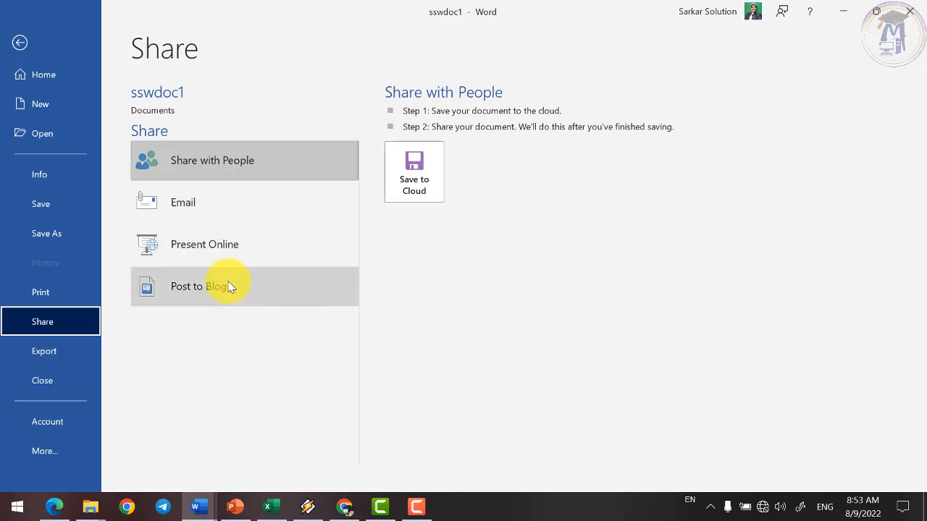
pyautogui.click(52, 356)
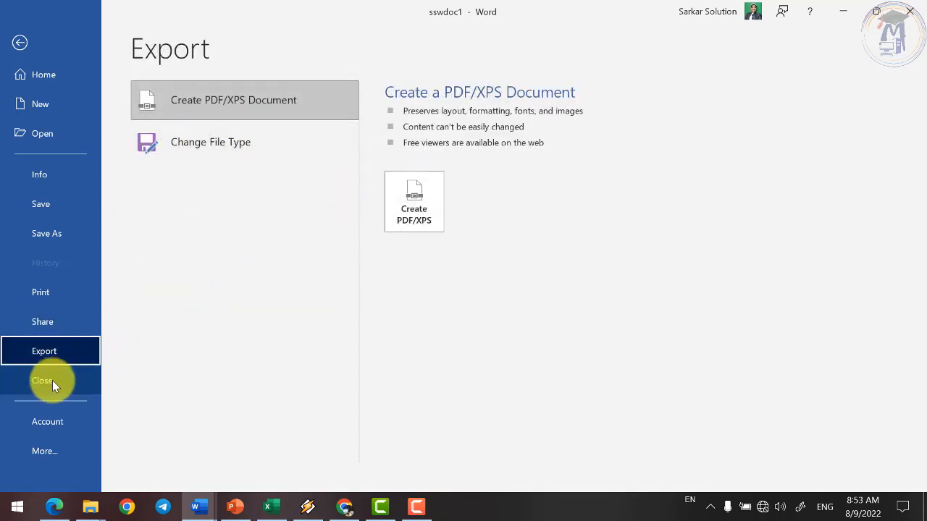
# Try the Dark Gray, Black and White Office themes one after another in the account settings.
pyautogui.click(54, 426)
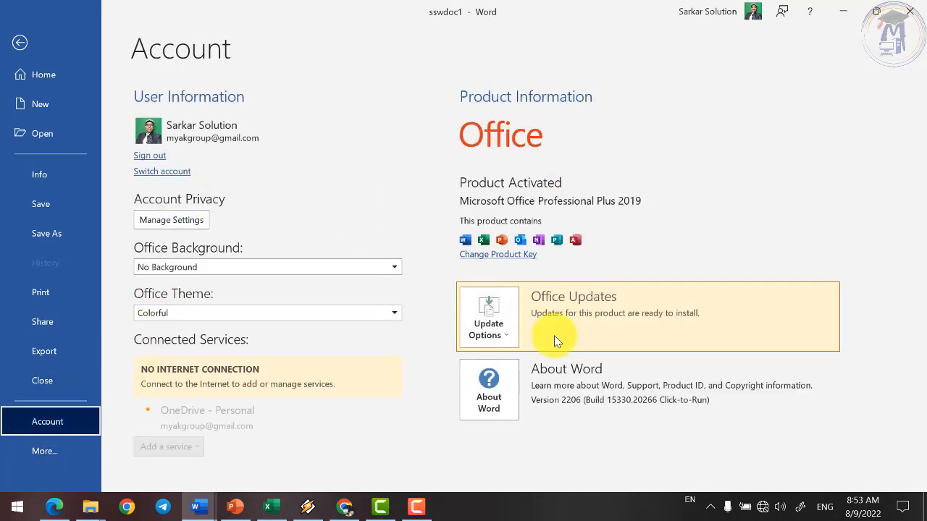
pyautogui.click(166, 313)
pyautogui.click(161, 343)
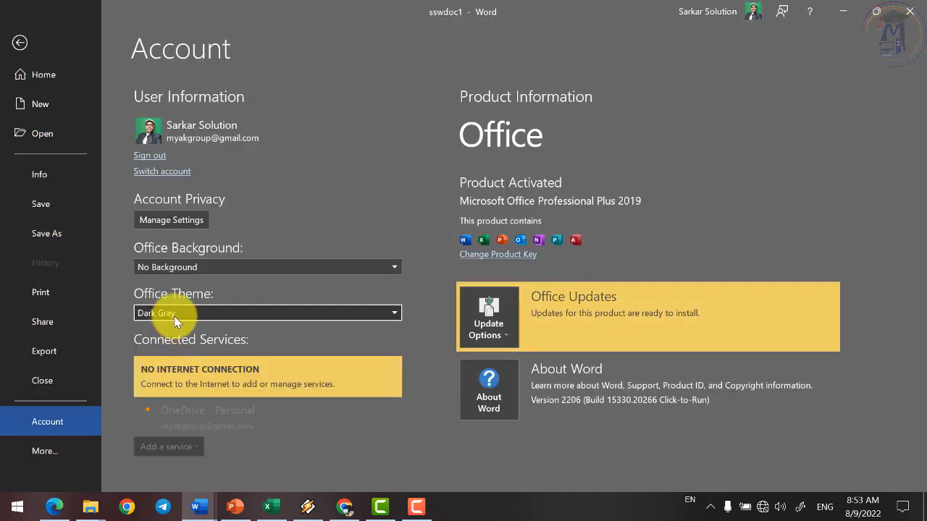
pyautogui.click(164, 314)
pyautogui.click(165, 360)
pyautogui.click(176, 314)
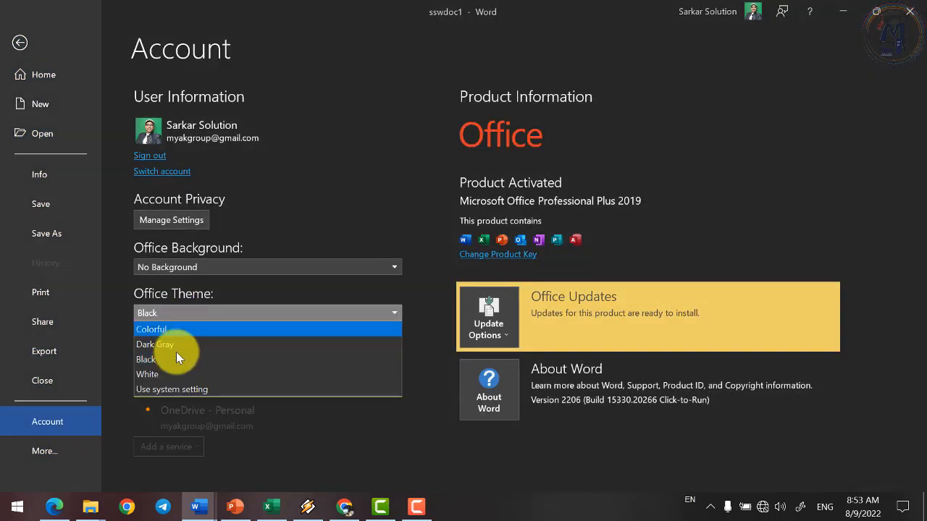
pyautogui.click(174, 371)
# Try the system-setting and Dark Gray Office themes, restore Colorful, and return to the document.
pyautogui.click(182, 312)
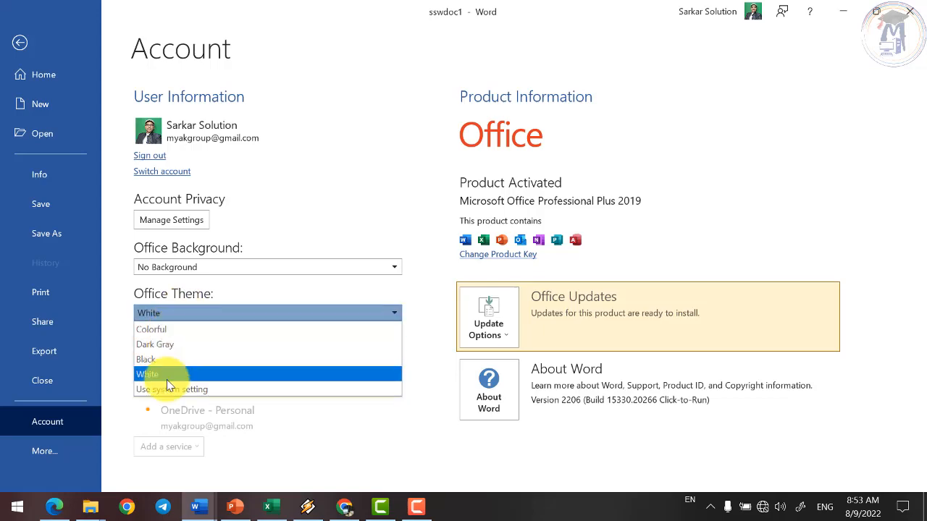
pyautogui.click(168, 389)
pyautogui.click(171, 318)
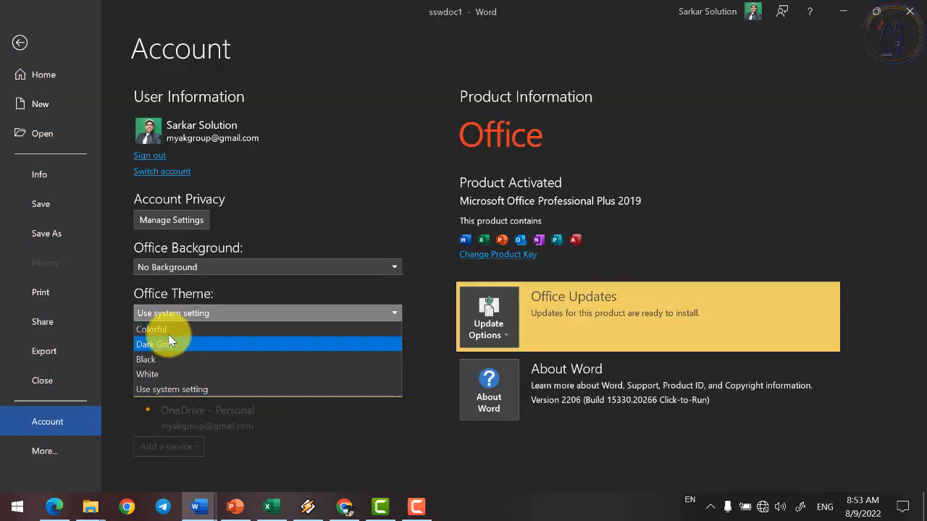
pyautogui.click(168, 325)
pyautogui.click(178, 317)
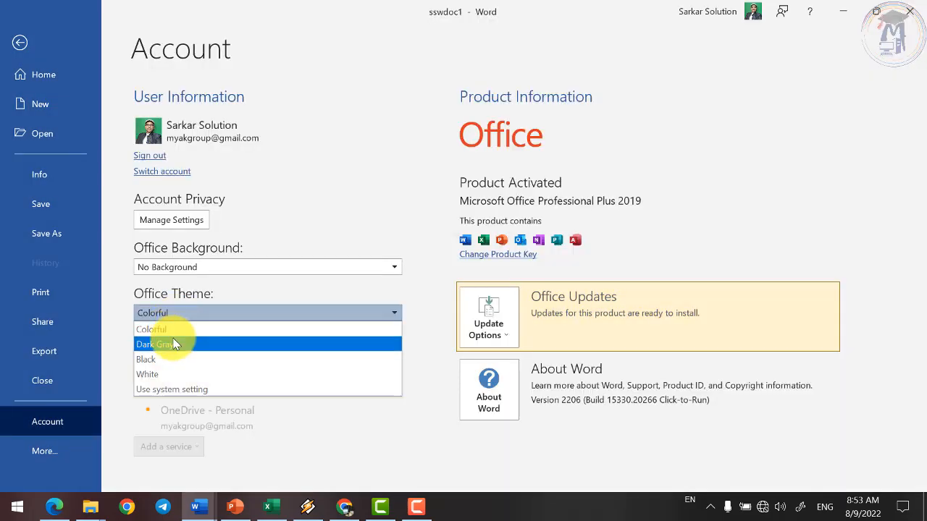
pyautogui.click(168, 340)
pyautogui.click(176, 315)
pyautogui.click(168, 333)
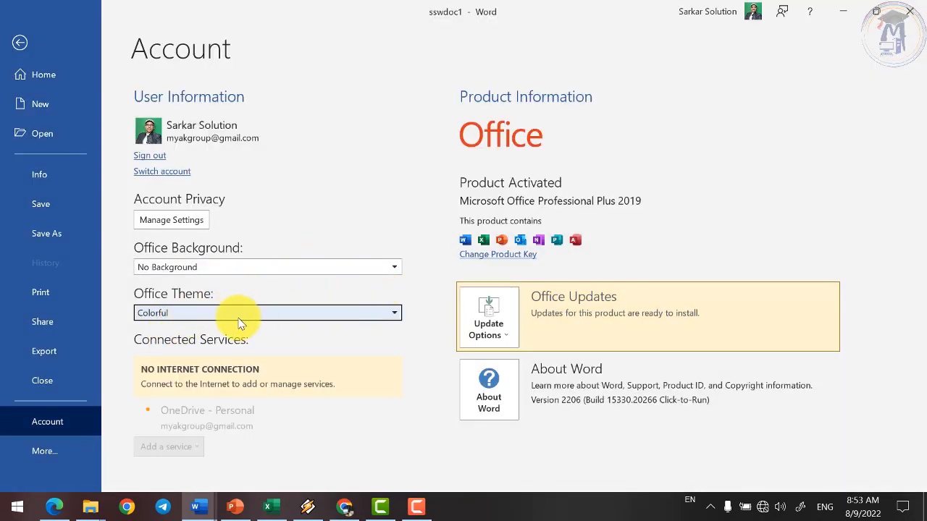
pyautogui.click(20, 43)
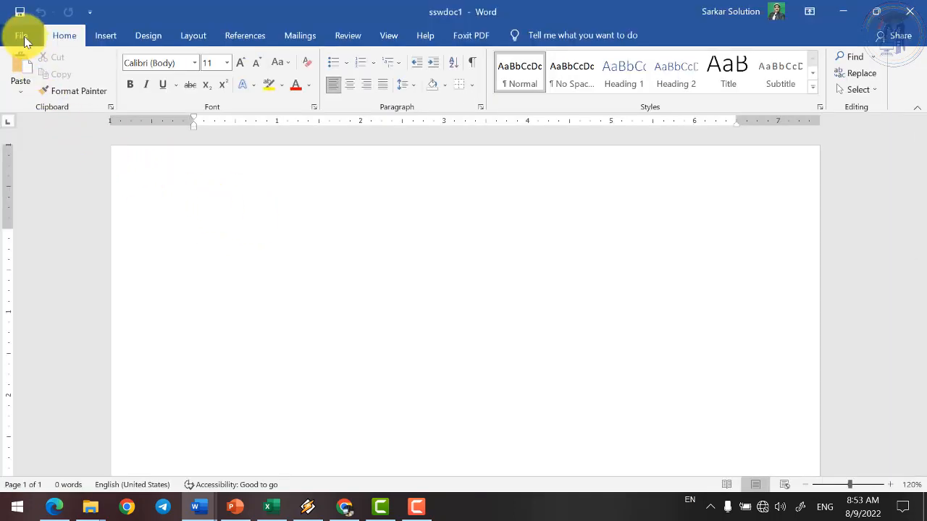
# Reopen the account settings, switch the Office theme to Dark Gray, and restore it to Colorful.
pyautogui.click(24, 41)
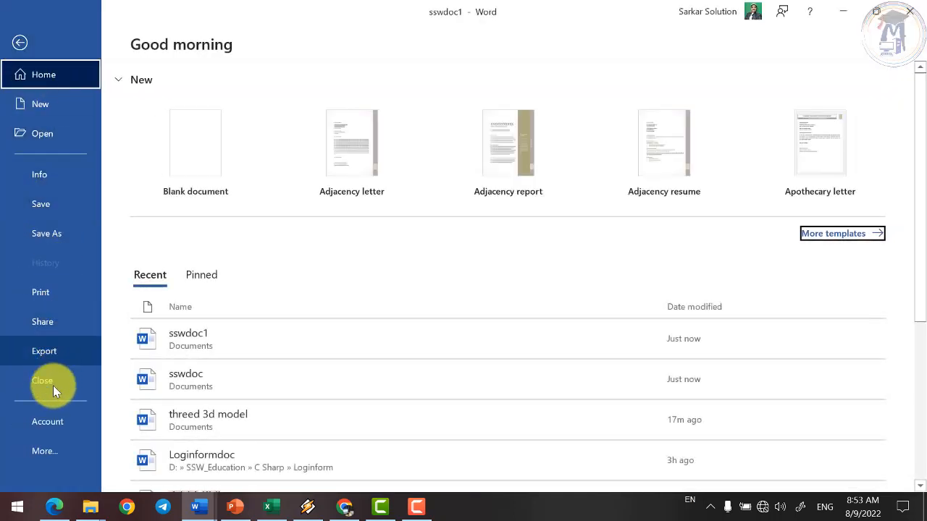
pyautogui.click(51, 424)
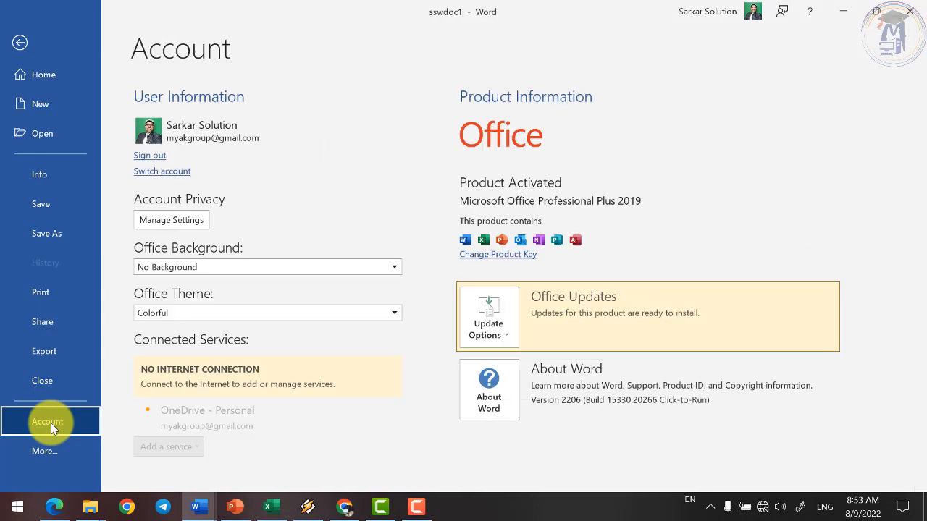
pyautogui.click(166, 311)
pyautogui.click(165, 343)
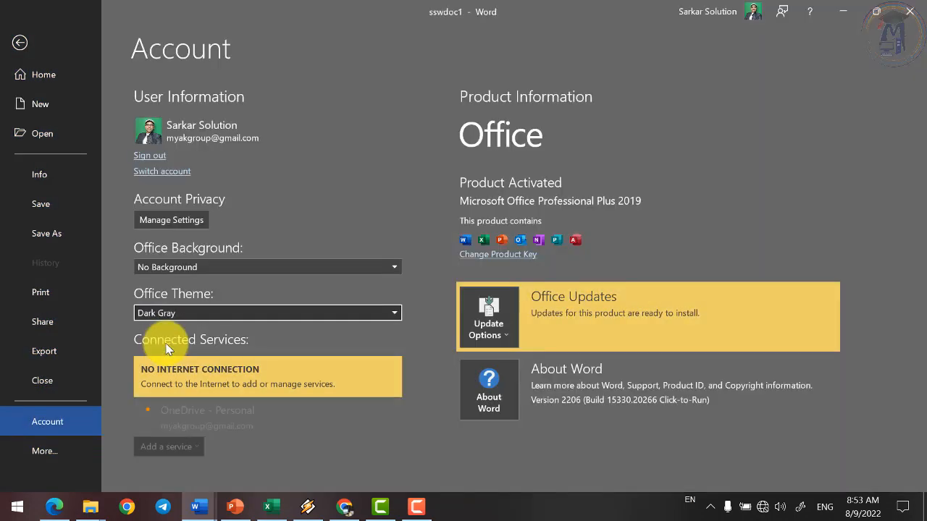
pyautogui.click(171, 314)
pyautogui.click(165, 330)
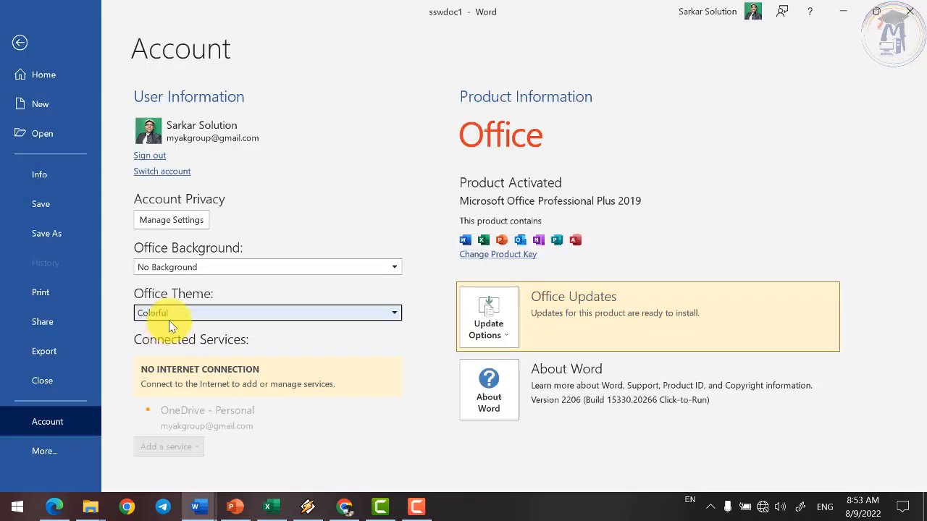
# Try the Black and White Office themes, restore Colorful, and return to the document.
pyautogui.click(168, 314)
pyautogui.click(165, 360)
pyautogui.click(181, 313)
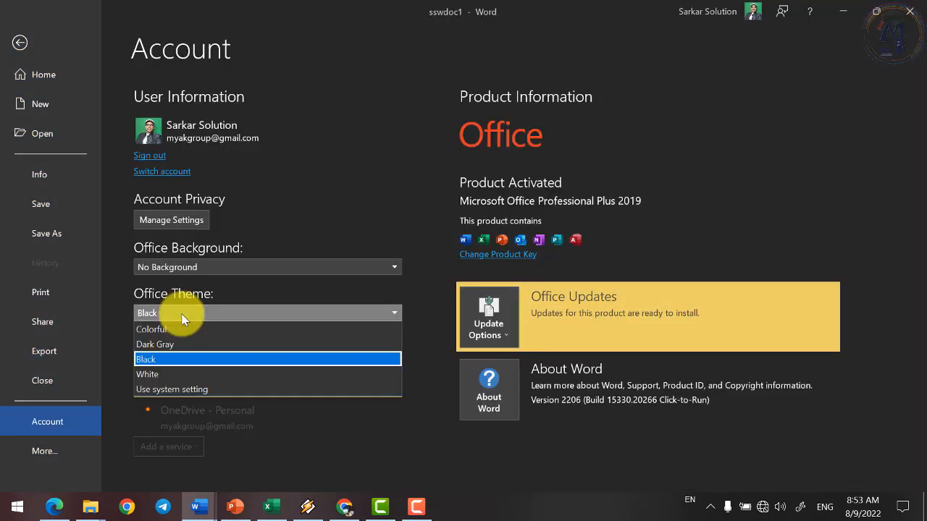
pyautogui.click(170, 373)
pyautogui.click(179, 313)
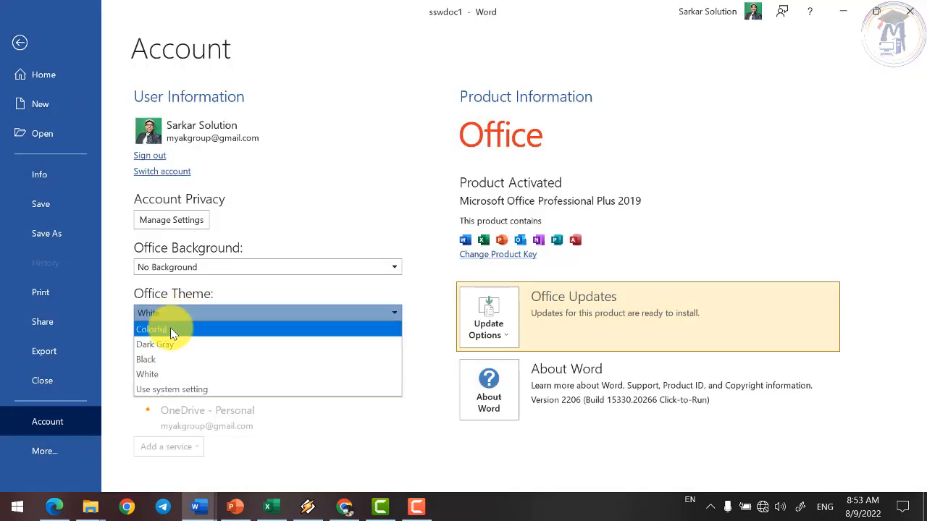
pyautogui.click(170, 327)
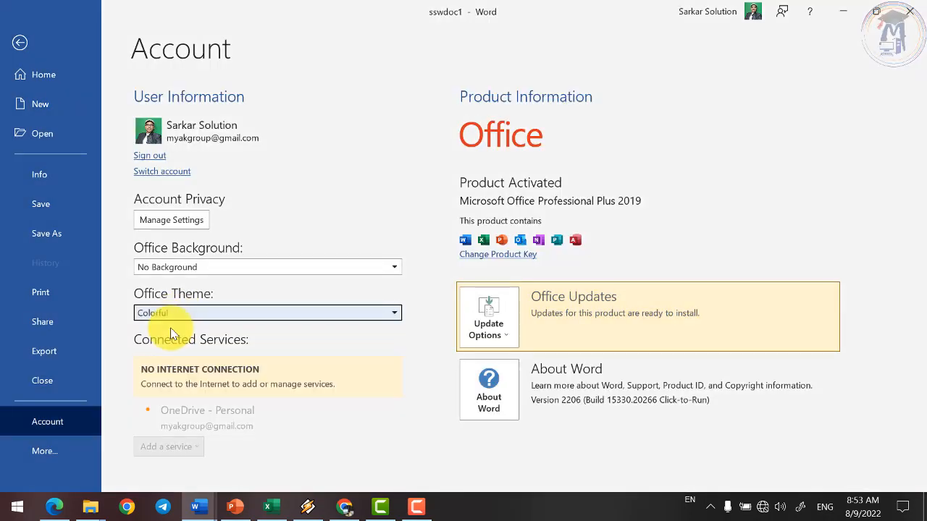
pyautogui.click(21, 43)
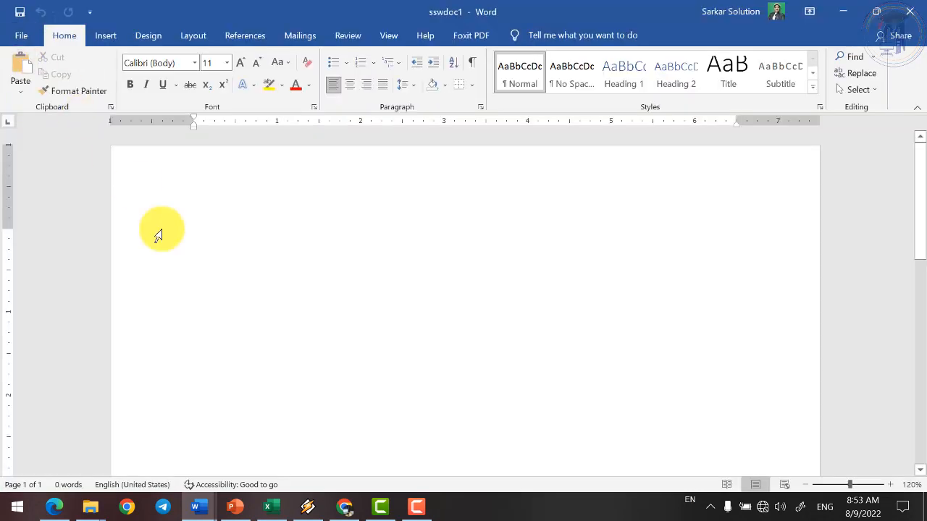
# Set the Office background to Clouds in the account settings.
pyautogui.click(22, 37)
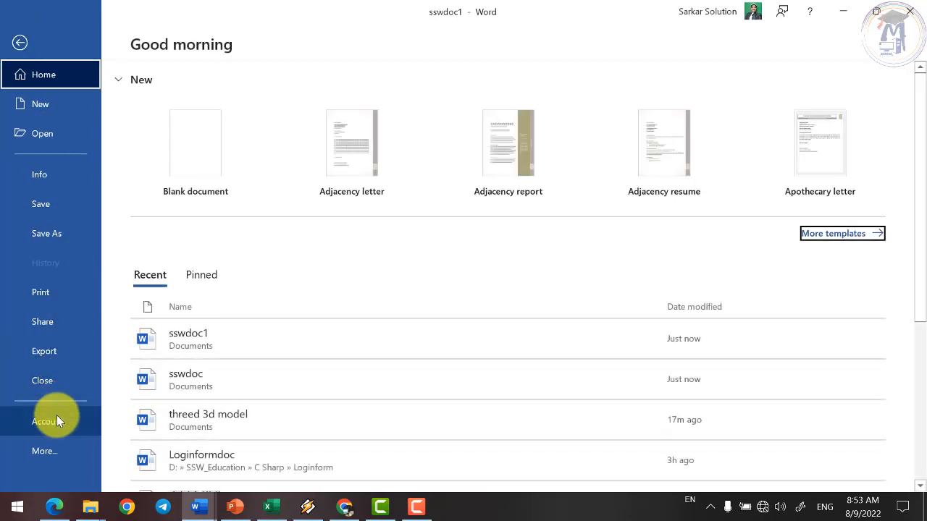
pyautogui.click(54, 419)
pyautogui.click(190, 267)
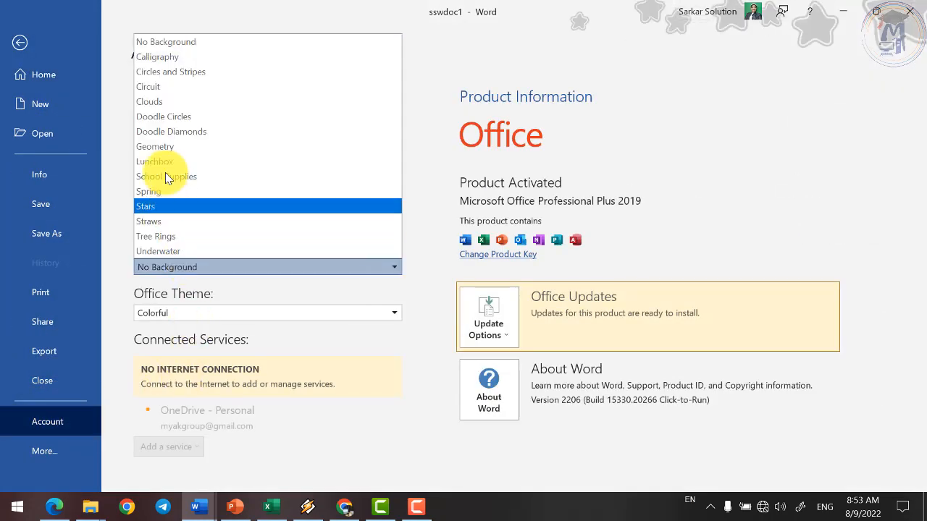
pyautogui.click(156, 103)
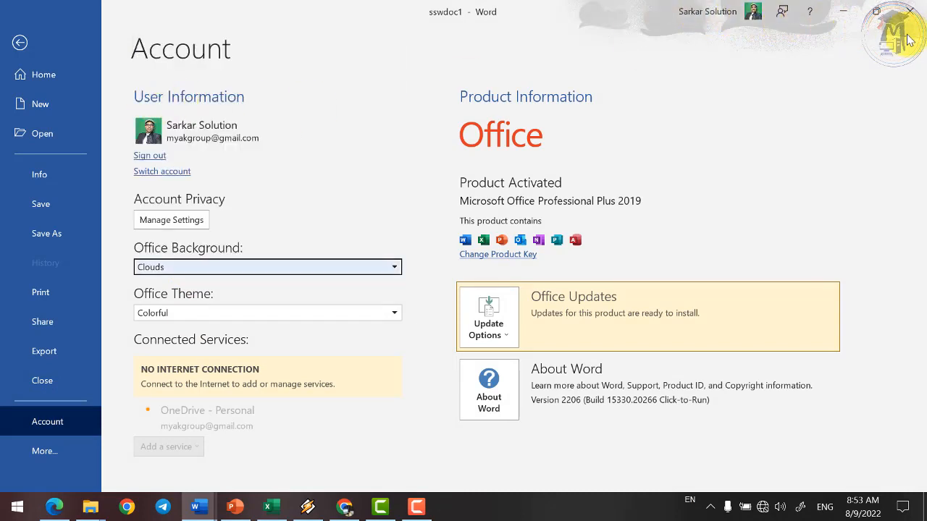
# Preview other Office backgrounds, reset the background to No Background, keep the Colorful theme, and return to the document.
pyautogui.click(218, 273)
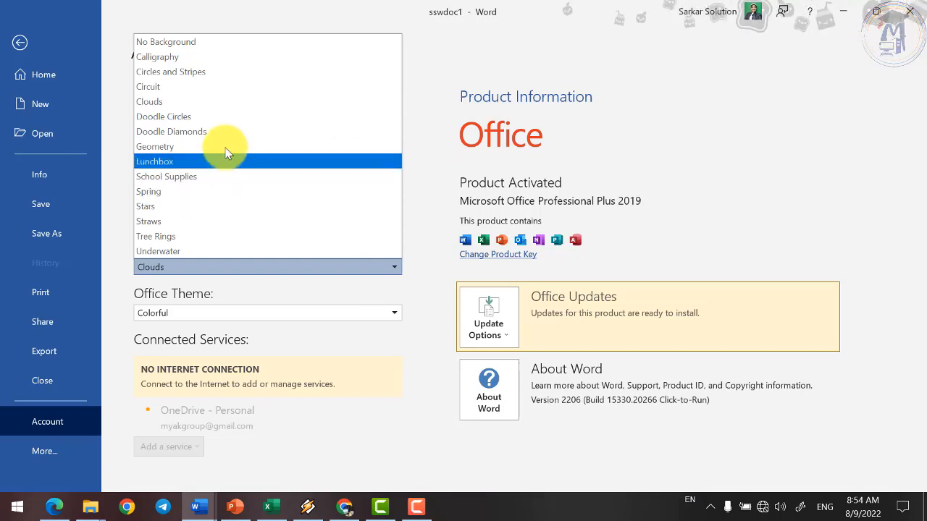
pyautogui.click(137, 310)
pyautogui.click(148, 313)
pyautogui.click(168, 263)
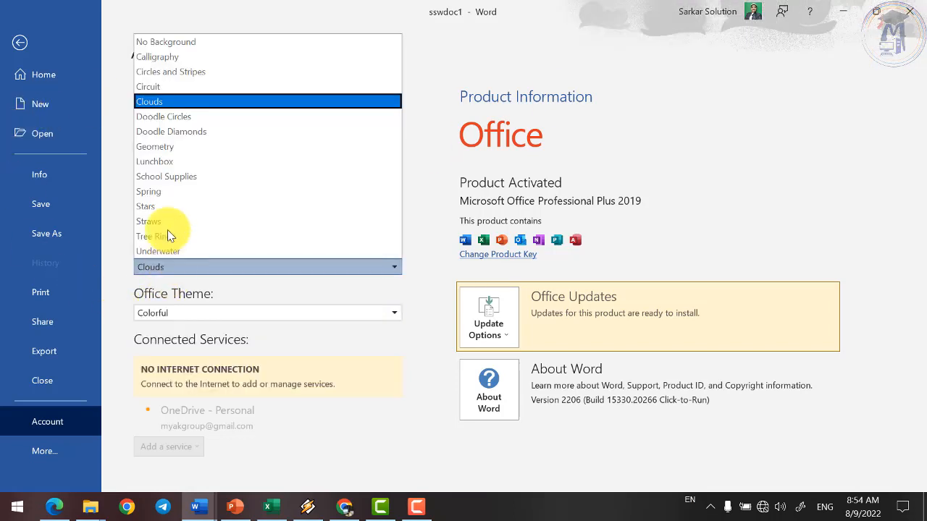
pyautogui.click(173, 42)
pyautogui.click(181, 316)
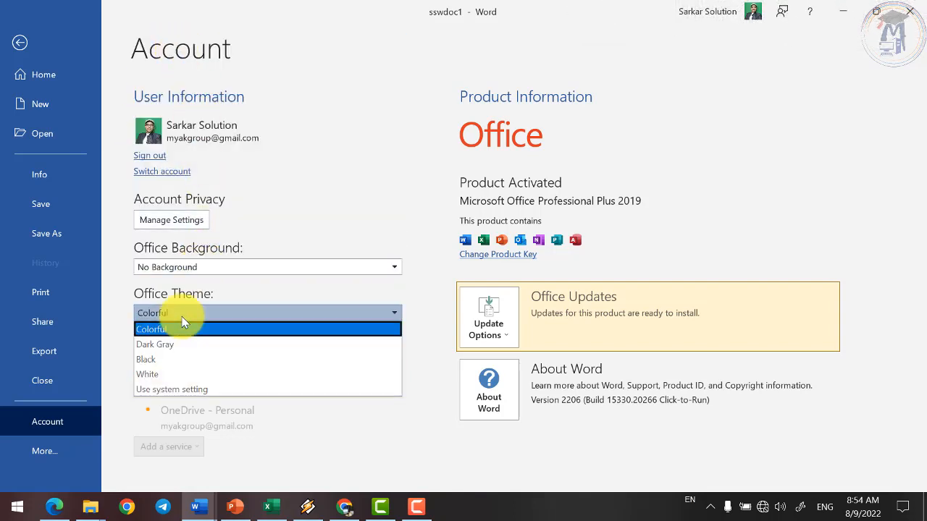
pyautogui.click(182, 320)
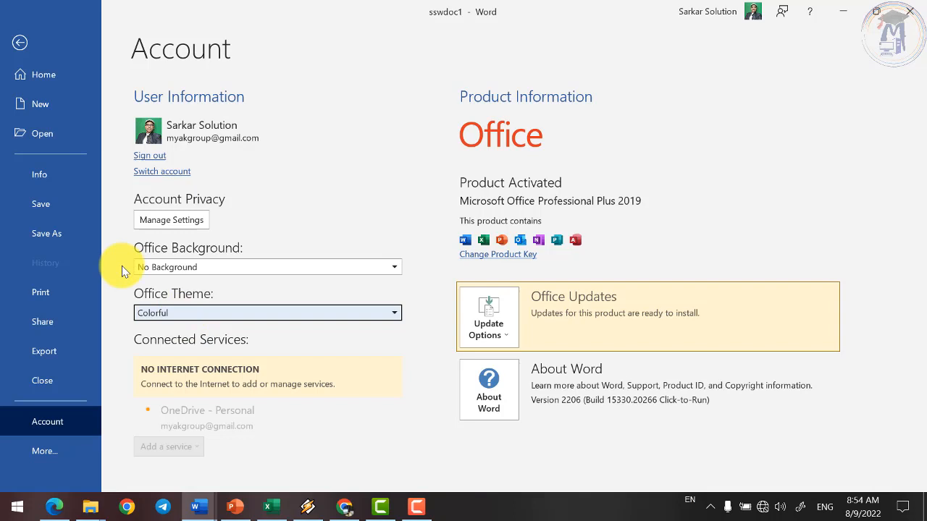
pyautogui.click(20, 42)
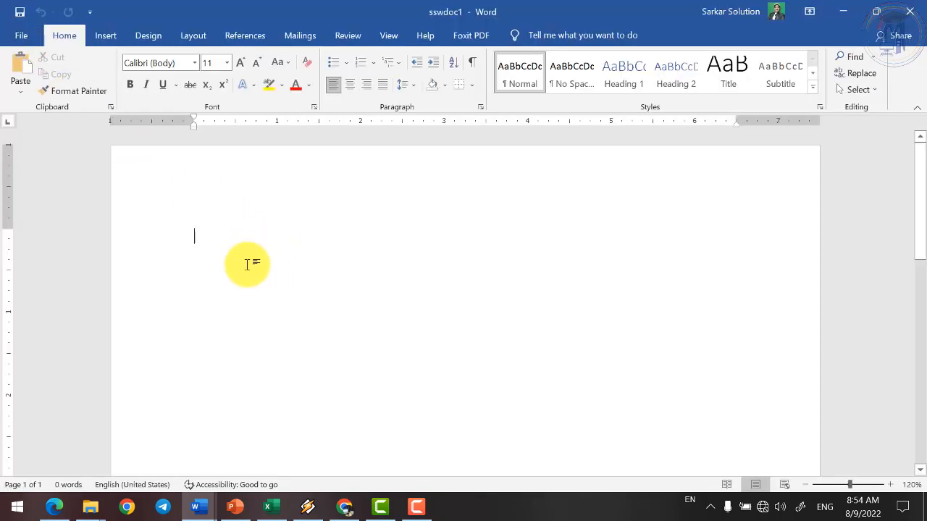
# Enter the heading "Working Area of MS WORD" in the blank document and enlarge it to 18 pt.
pyautogui.keyDown('ctrl'); pyautogui.scroll(3, 354, 269); pyautogui.keyUp('ctrl')
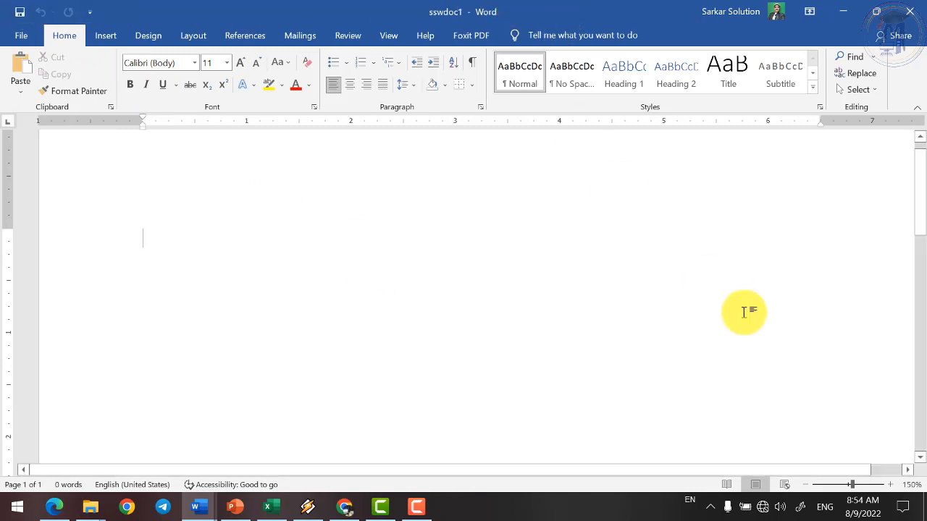
pyautogui.write('Working Area of MS WORD')
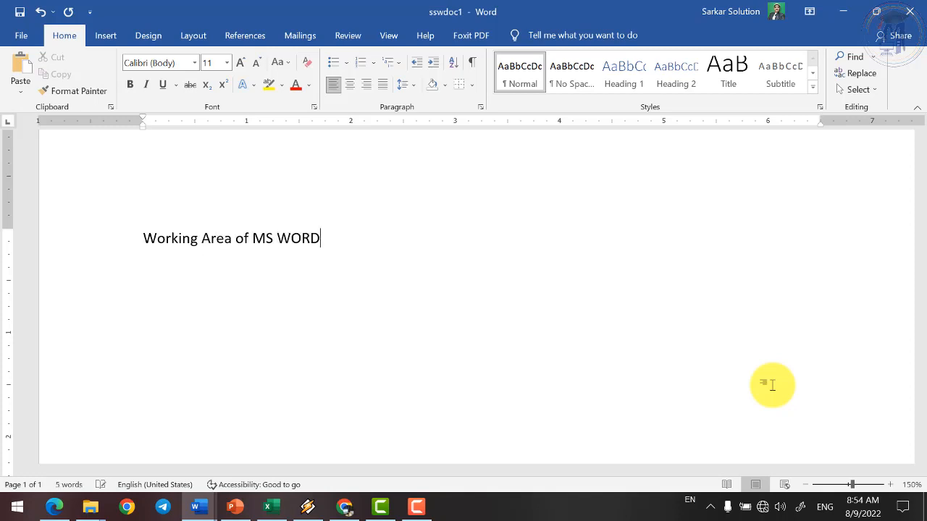
pyautogui.hotkey('ctrl', 'a')
pyautogui.hotkey('ctrl', 'shift', '.')
pyautogui.hotkey('ctrl', 'shift', '.')
pyautogui.hotkey('ctrl', 'shift', '.')
pyautogui.hotkey('ctrl', 'shift', '.')
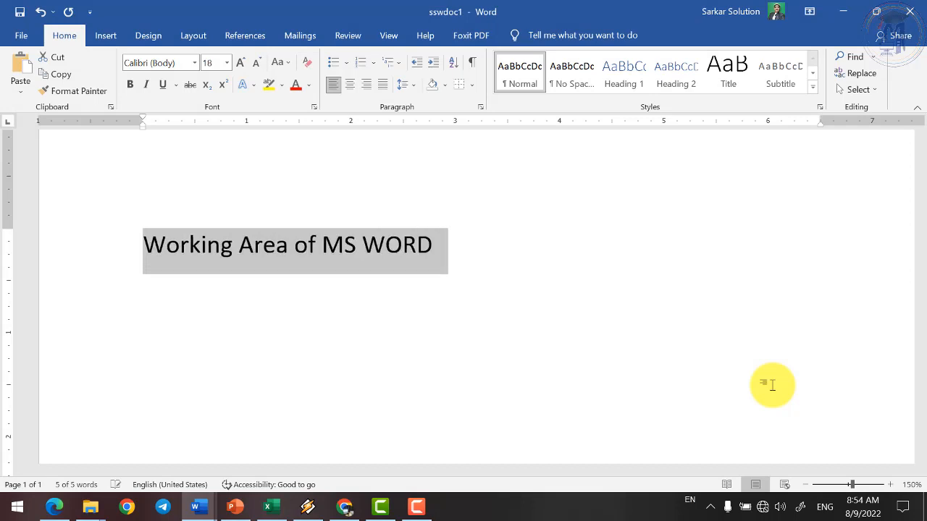
# Start a numbered list below the heading with "Title Bar" as item 1.
pyautogui.press('Right')
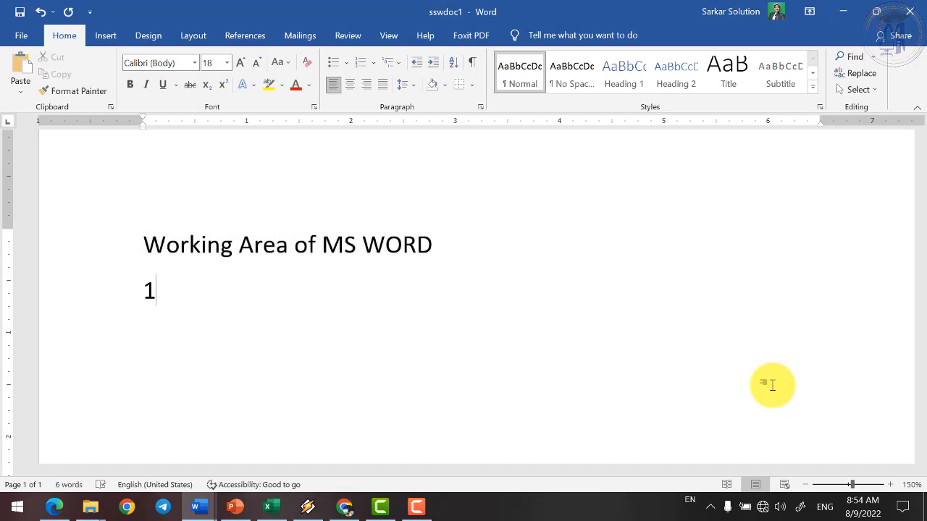
pyautogui.write('Title Bar')
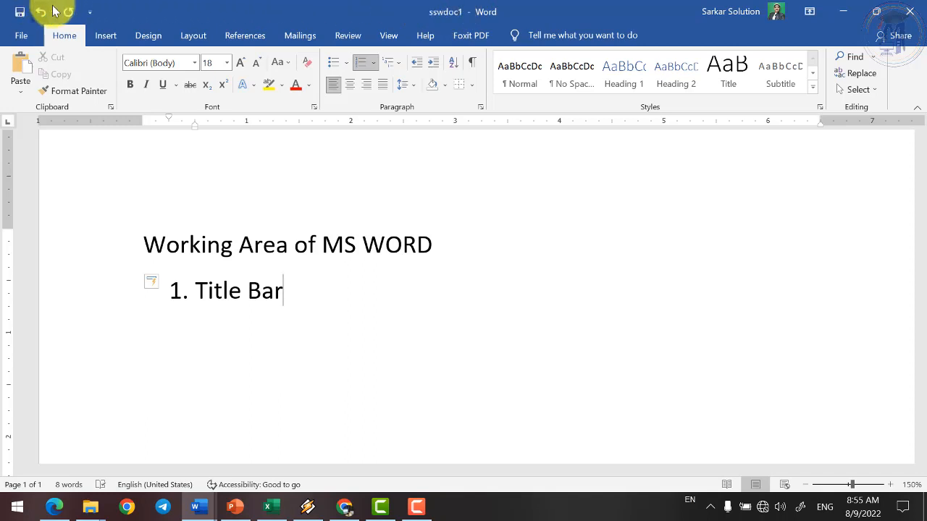
# Add the New and Open commands to the Quick Access Toolbar.
pyautogui.click(90, 13)
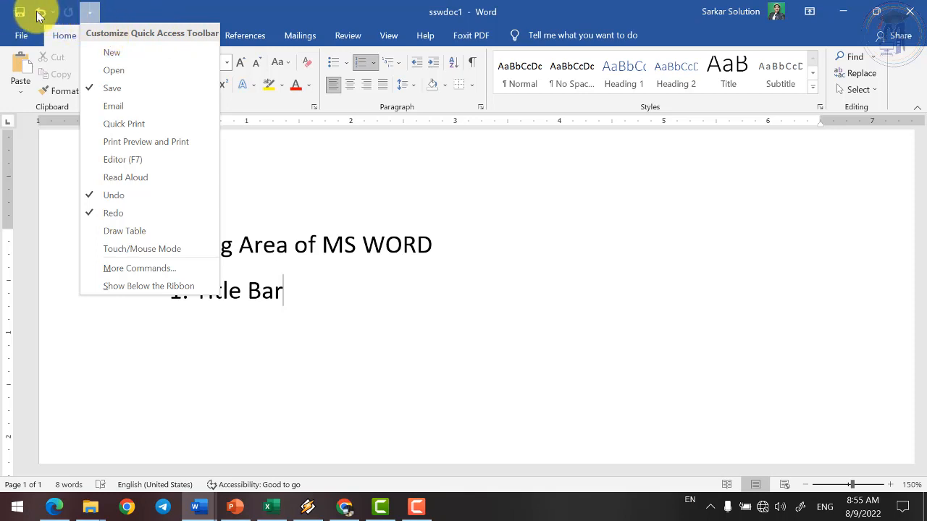
pyautogui.click(112, 54)
pyautogui.click(110, 11)
pyautogui.click(133, 69)
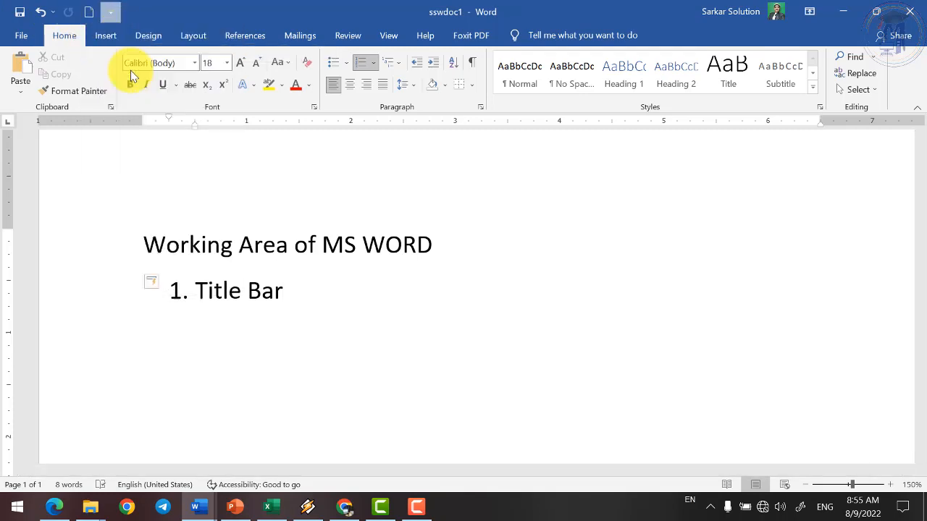
# Remove the New and Open commands from the Quick Access Toolbar and review its customization options.
pyautogui.click(129, 12)
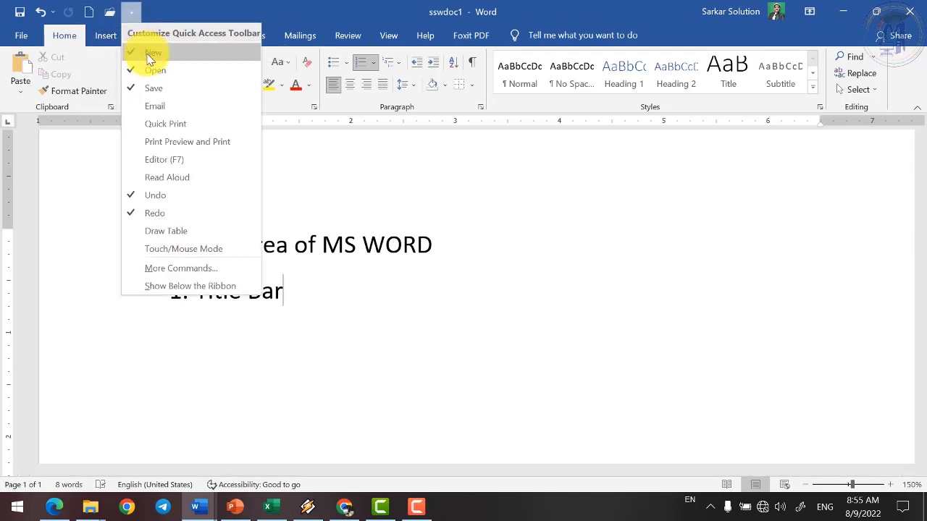
pyautogui.click(139, 52)
pyautogui.click(113, 13)
pyautogui.click(134, 70)
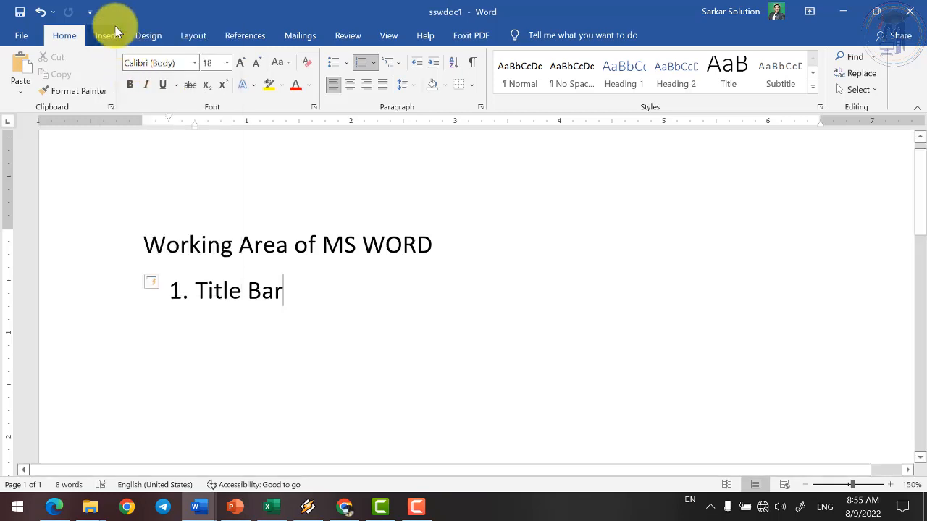
pyautogui.click(91, 12)
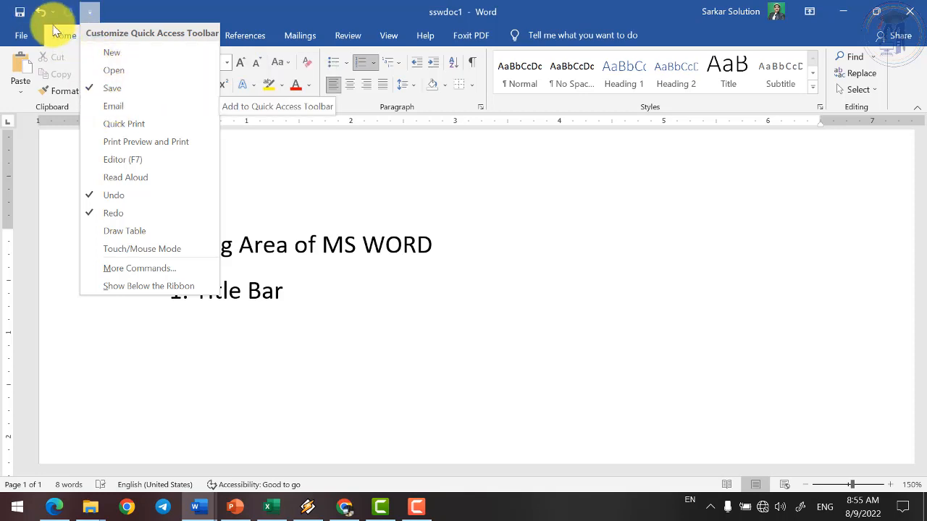
pyautogui.click(153, 7)
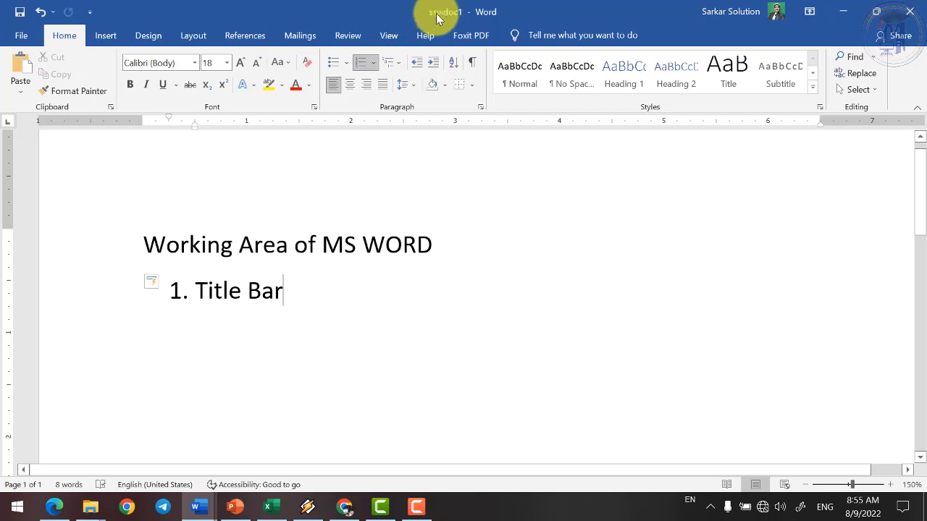
# Review the signed-in account's details from the title bar and close them.
pyautogui.click(747, 16)
pyautogui.click(748, 16)
pyautogui.click(747, 16)
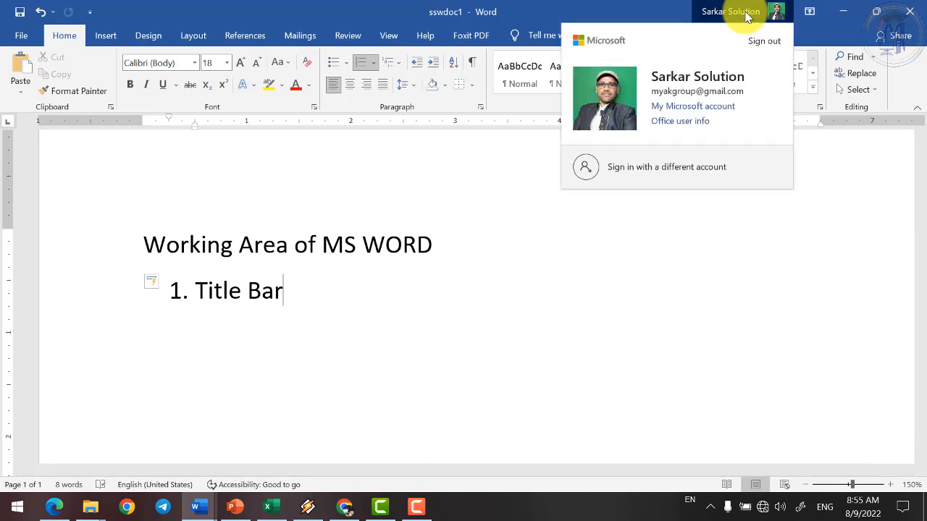
pyautogui.click(744, 15)
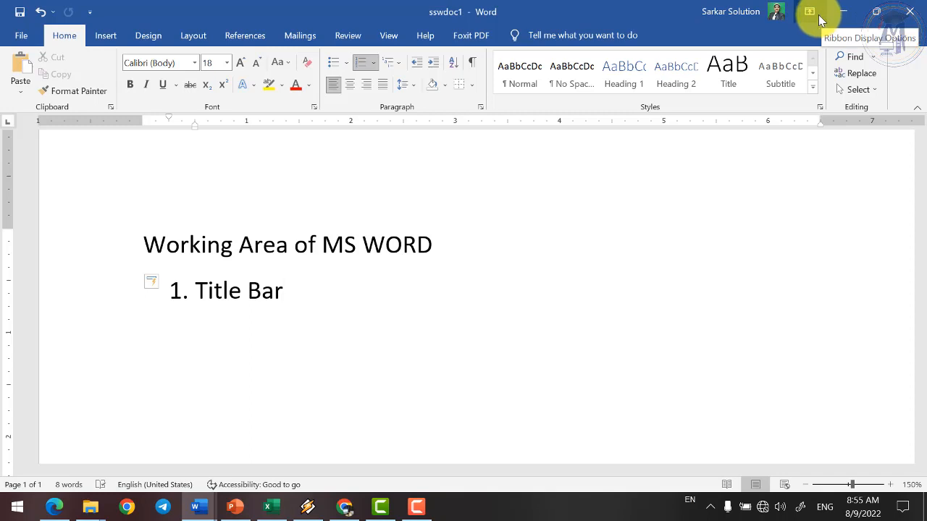
# Review the suggested actions of the Tell Me search and the Quick Access Toolbar's customization options.
pyautogui.click(555, 36)
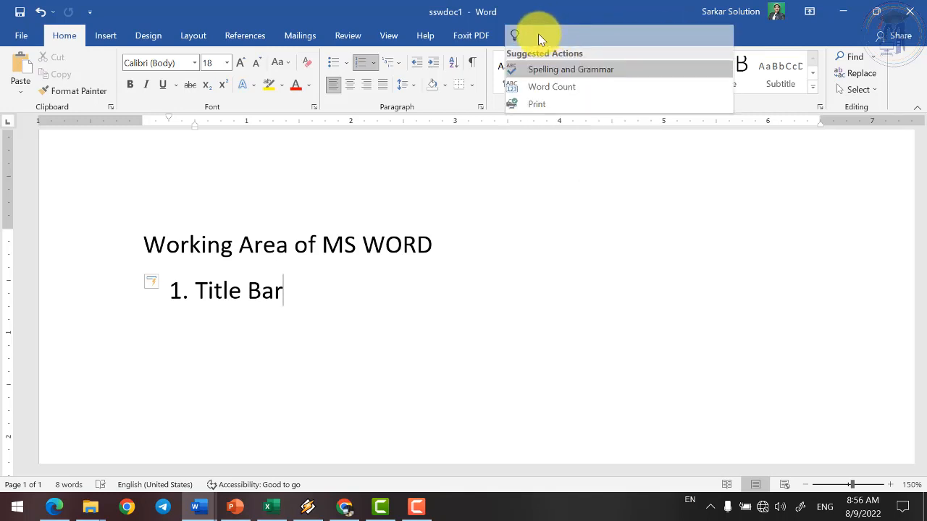
pyautogui.click(552, 9)
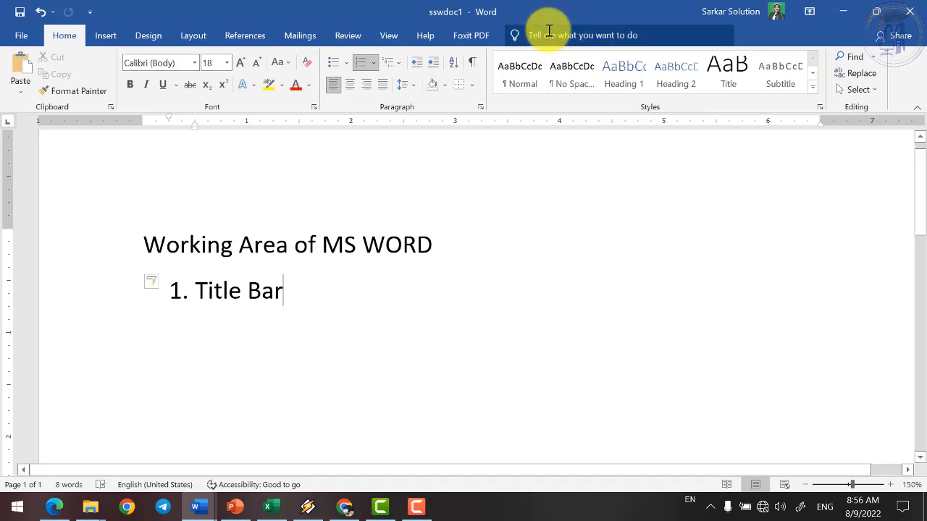
pyautogui.click(532, 33)
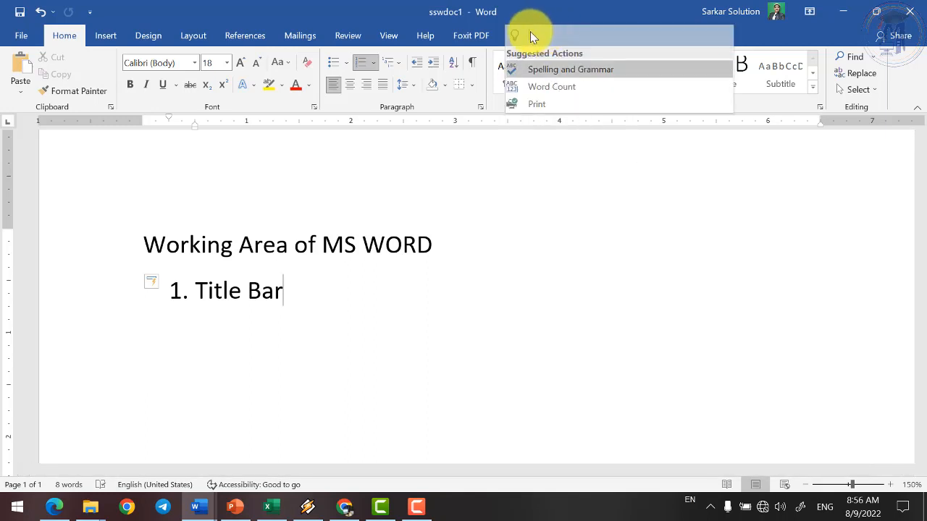
pyautogui.click(573, 9)
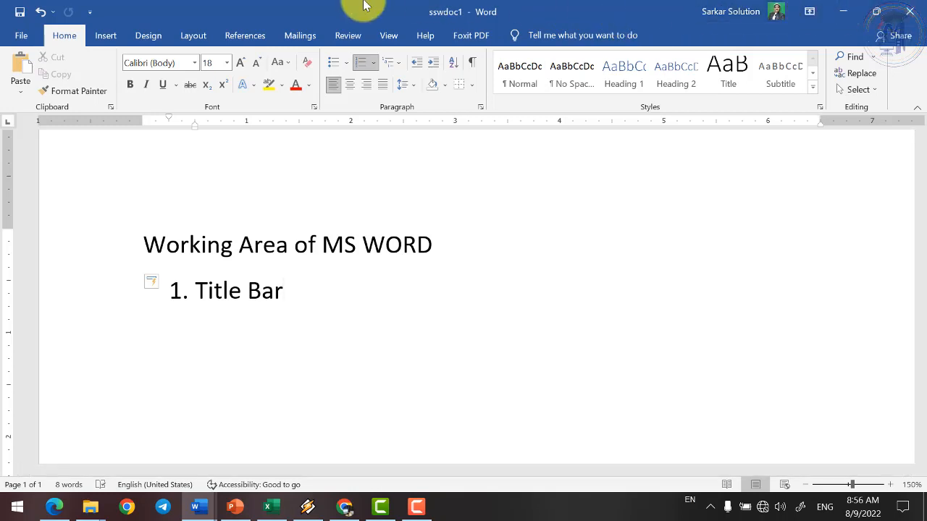
pyautogui.click(92, 15)
pyautogui.click(149, 6)
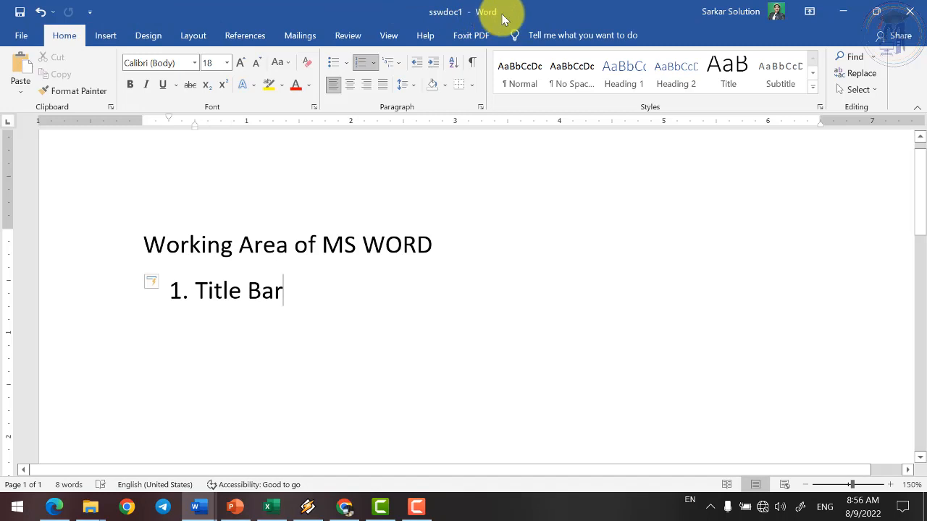
# Try the Auto-hide Ribbon display option and switch the ribbon to Show Tabs.
pyautogui.click(809, 13)
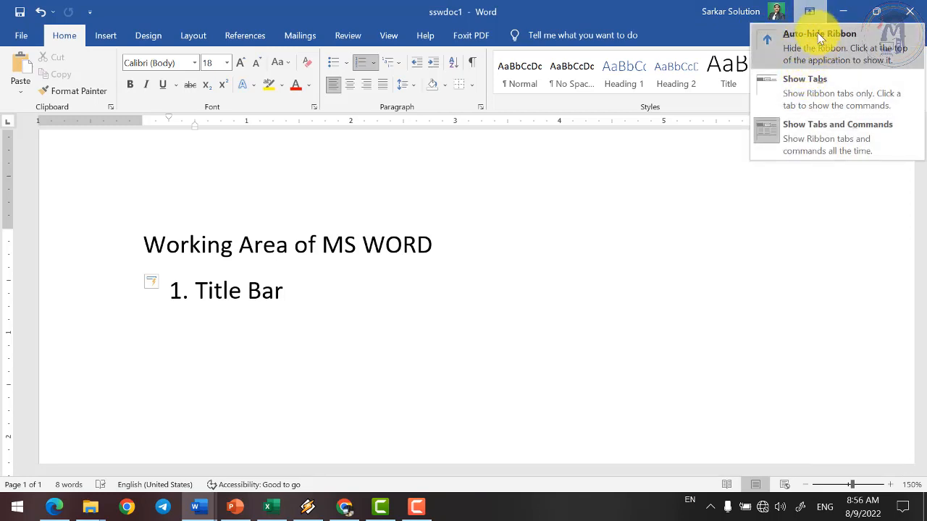
pyautogui.click(813, 41)
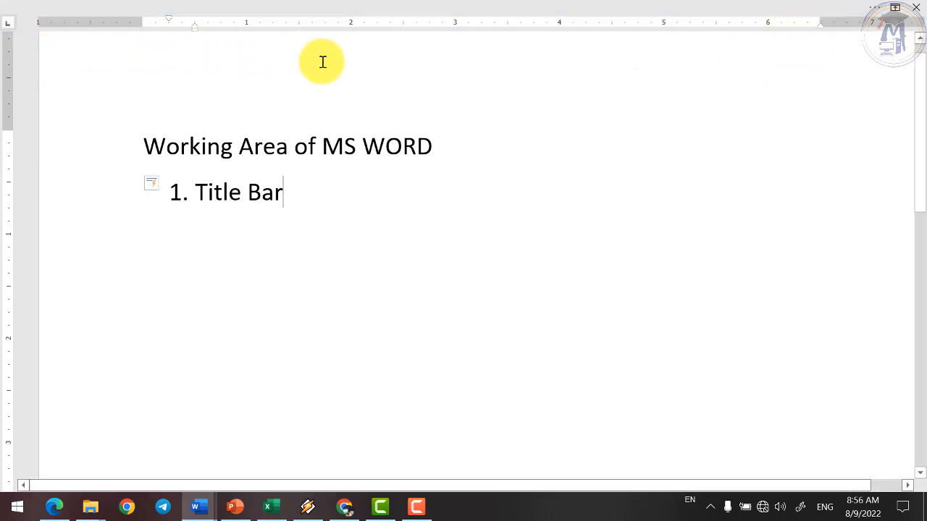
pyautogui.click(895, 9)
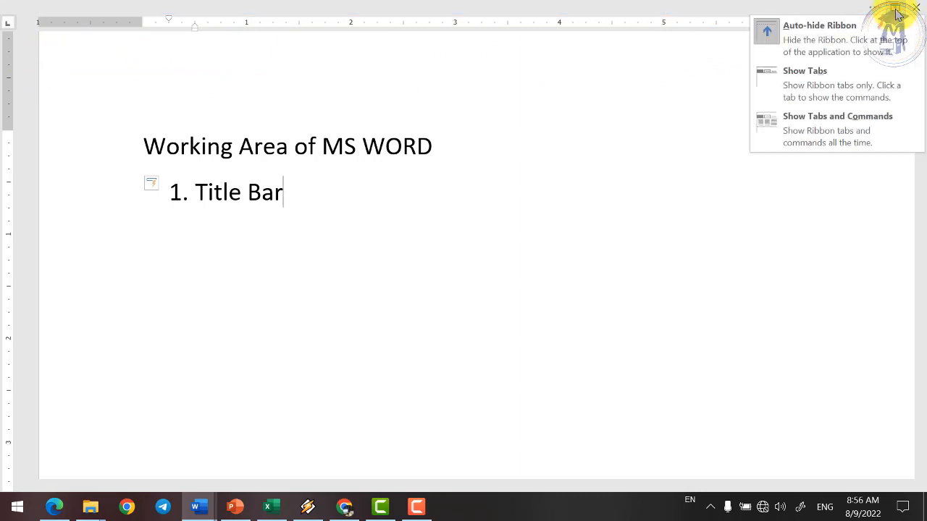
pyautogui.click(894, 8)
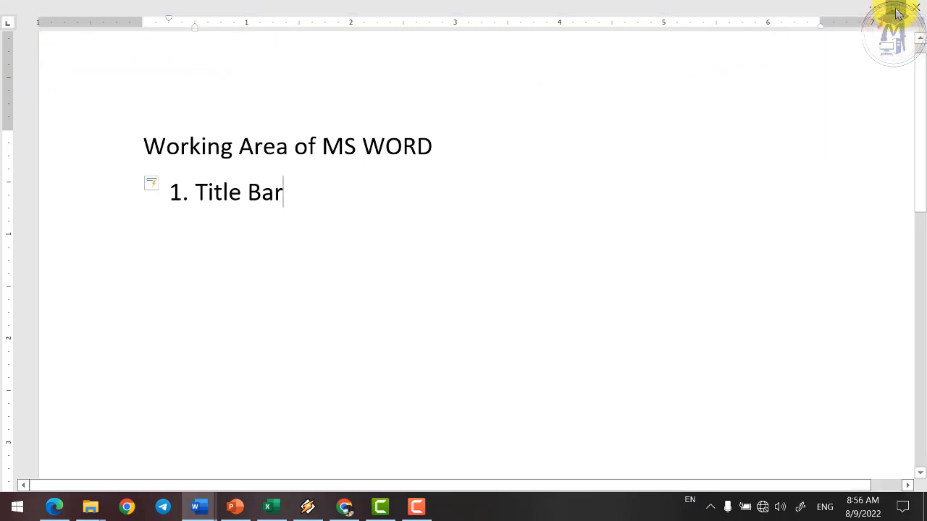
pyautogui.click(895, 8)
pyautogui.click(800, 83)
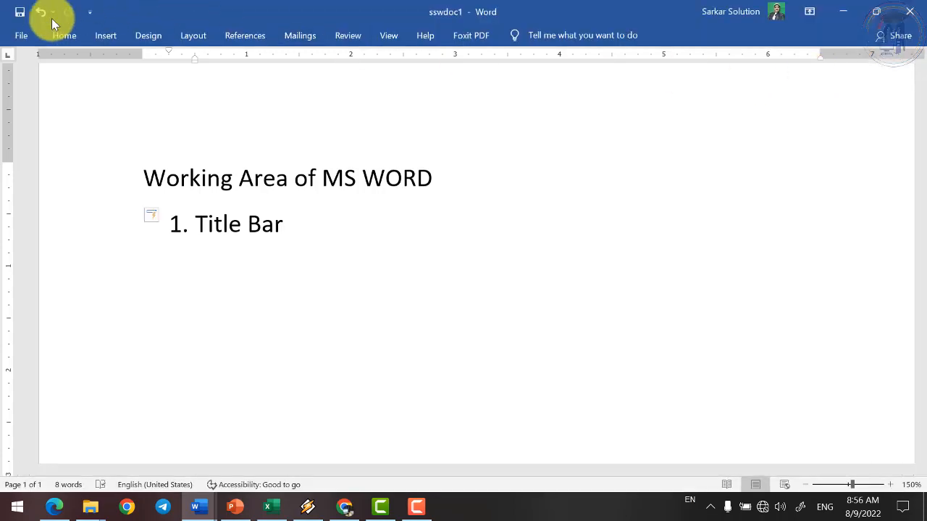
# Set the ribbon display option to Show Tabs and Commands.
pyautogui.click(809, 12)
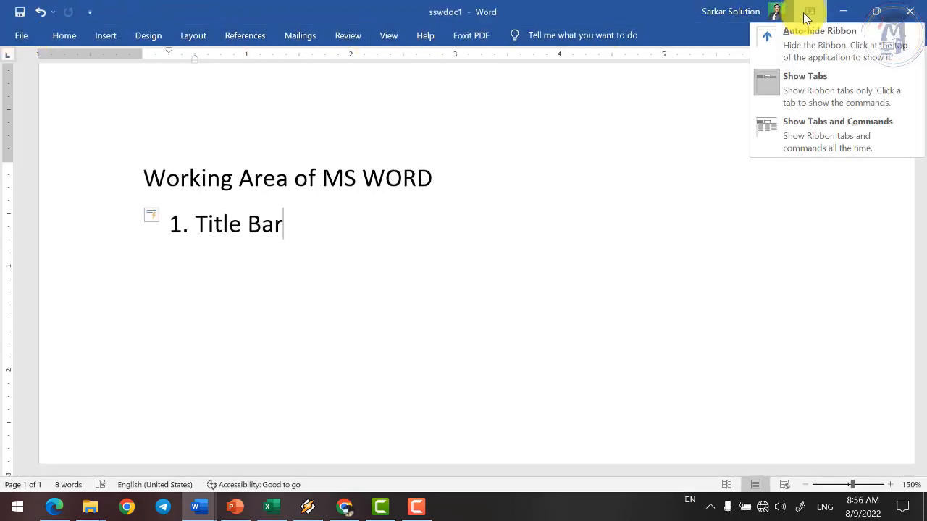
pyautogui.click(789, 131)
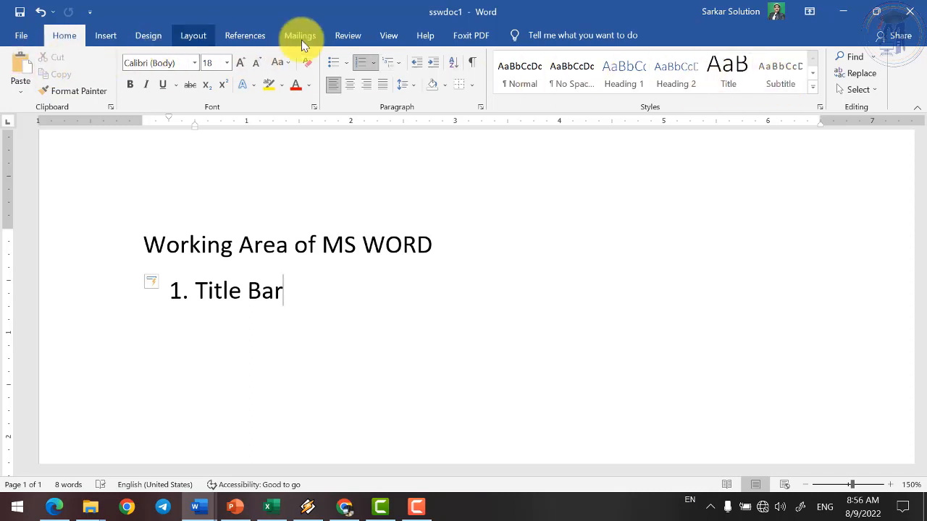
pyautogui.click(731, 77)
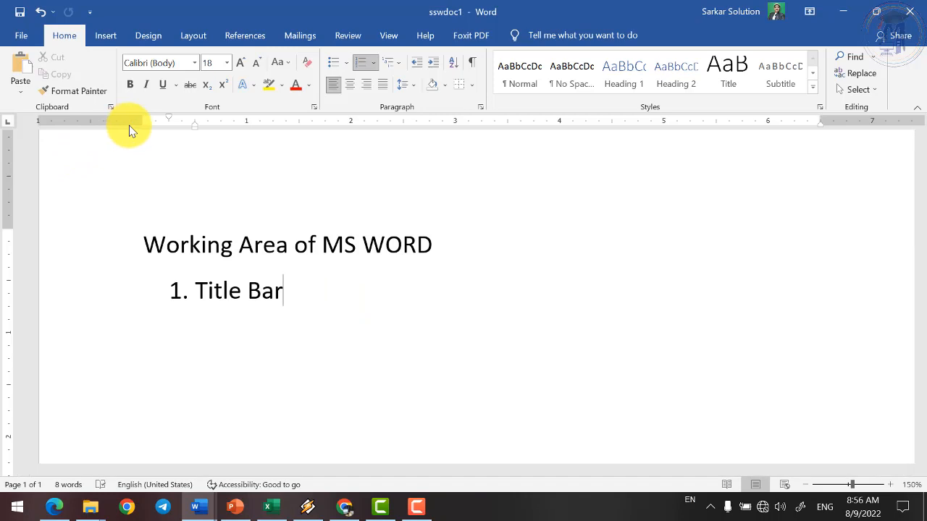
# Try the Auto-hide Ribbon and Show Tabs display options, and restore Show Tabs and Commands.
pyautogui.click(810, 13)
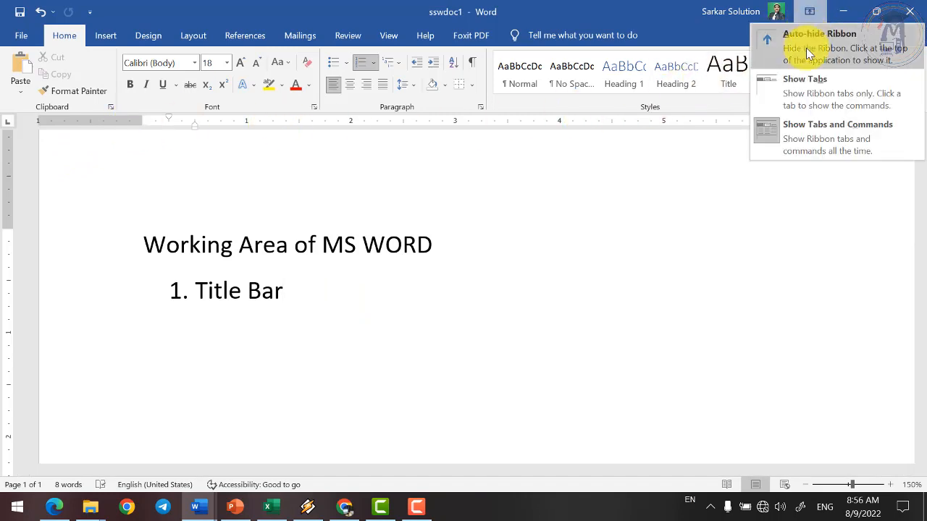
pyautogui.click(806, 48)
pyautogui.click(894, 8)
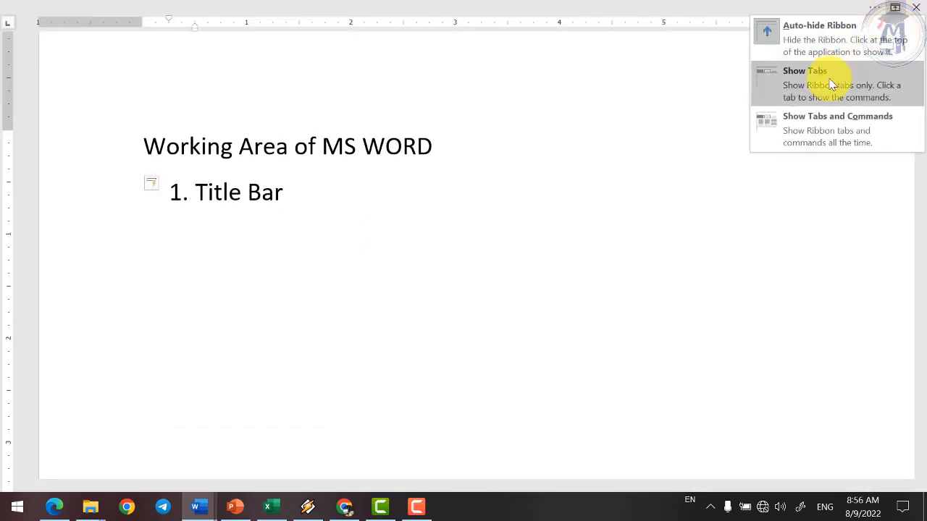
pyautogui.click(831, 85)
pyautogui.click(811, 13)
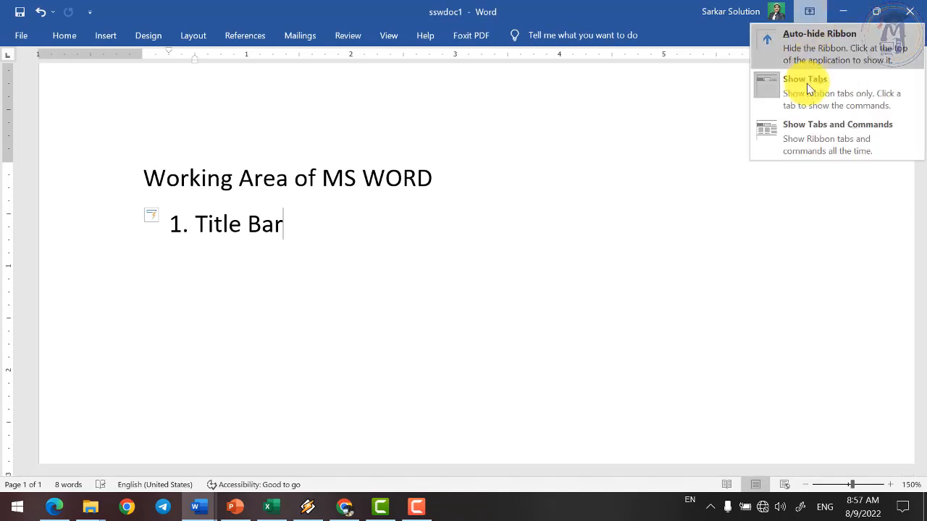
pyautogui.click(803, 131)
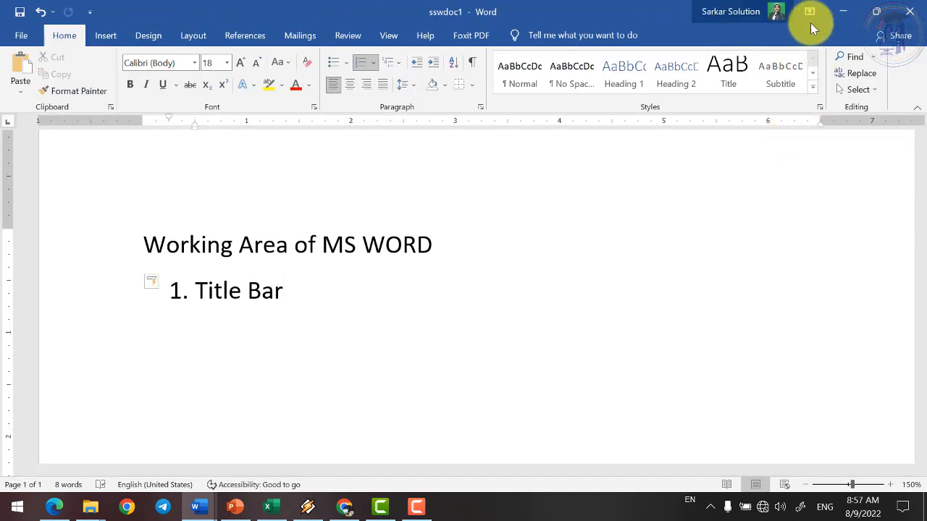
# Minimize, reopen, restore down and maximize the sswdoc1 window, and briefly view the File page.
pyautogui.click(848, 15)
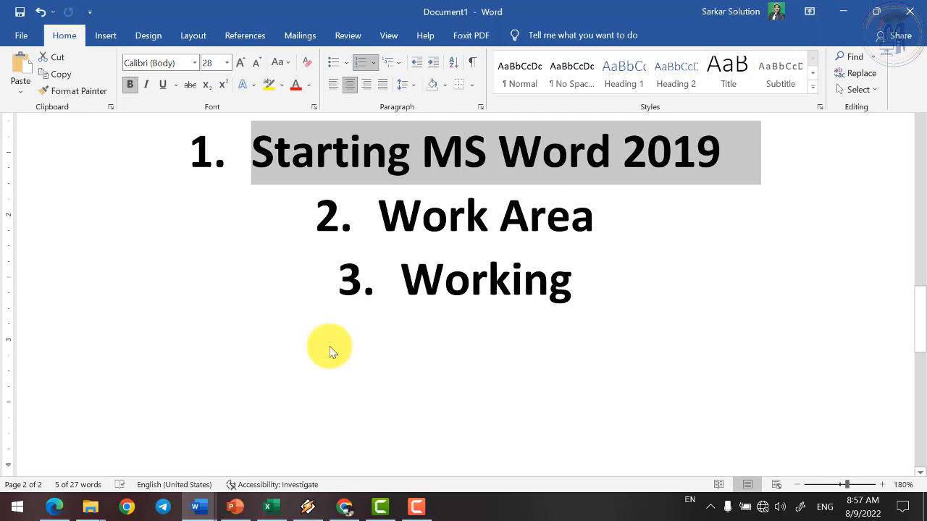
pyautogui.click(198, 510)
pyautogui.click(253, 469)
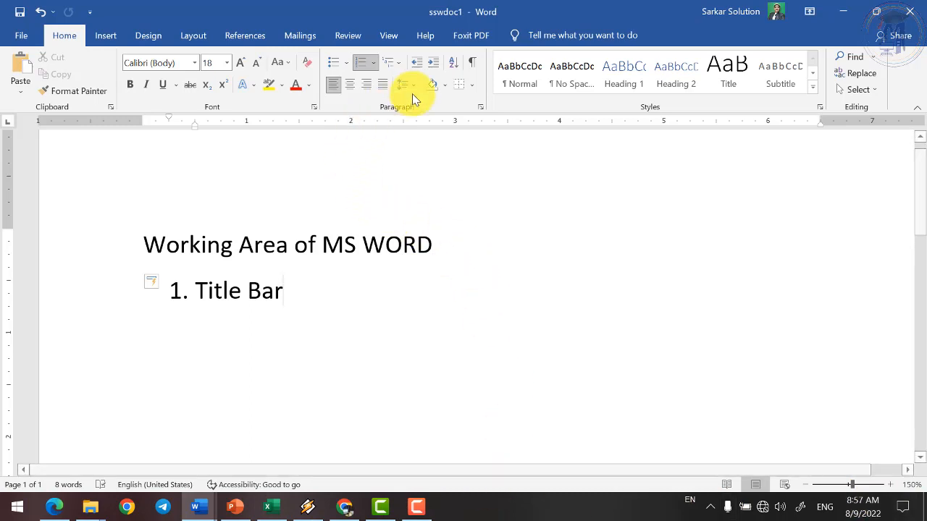
pyautogui.click(876, 15)
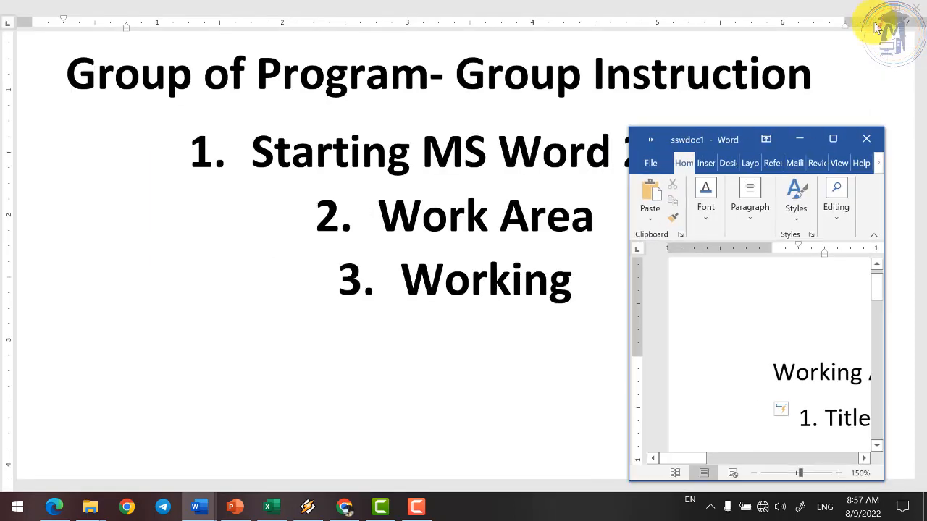
pyautogui.click(833, 139)
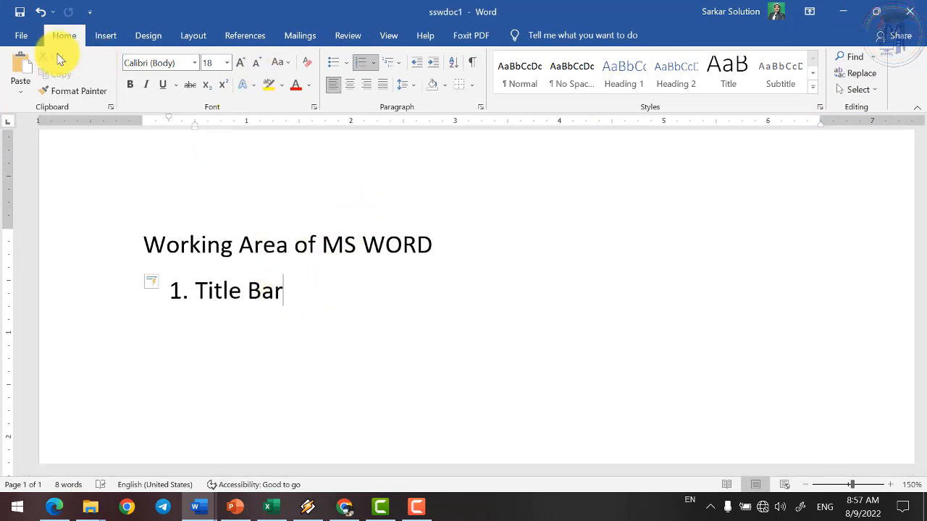
pyautogui.click(21, 38)
pyautogui.press('Escape')
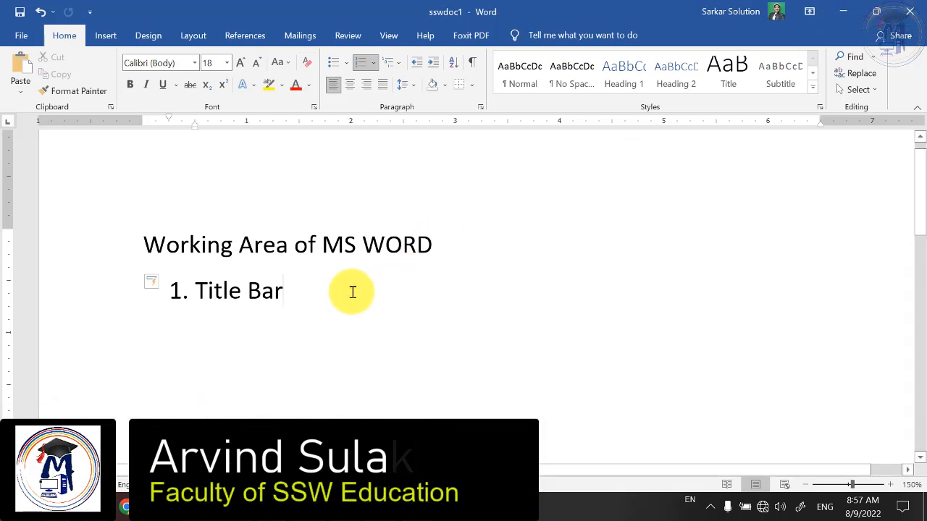
# Add lettered sub-items under Title Bar: Quick Access Toolbar, Title, Account, Ribbon Display Option and Control Button.
pyautogui.press('Return')
pyautogui.press('Tab')
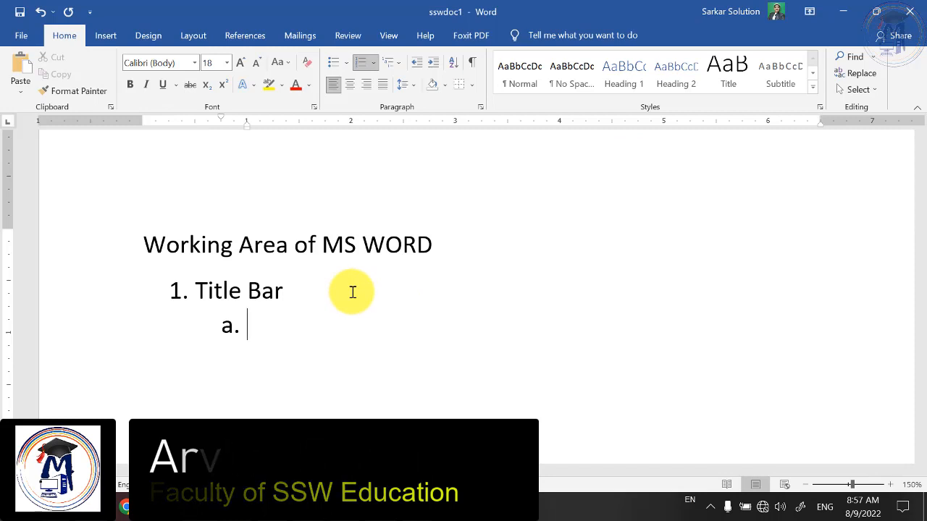
pyautogui.write('Quick Access Toolbar')
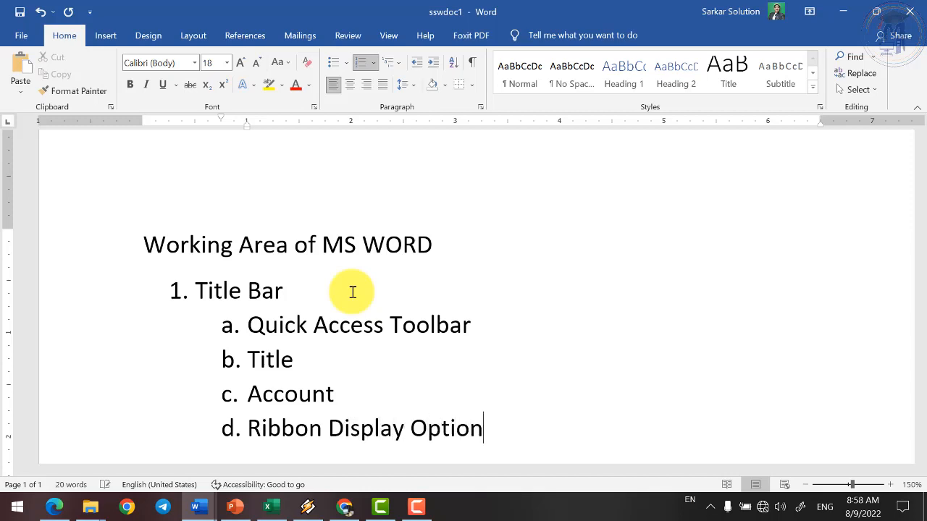
pyautogui.press('Return')
pyautogui.write('Control Button')
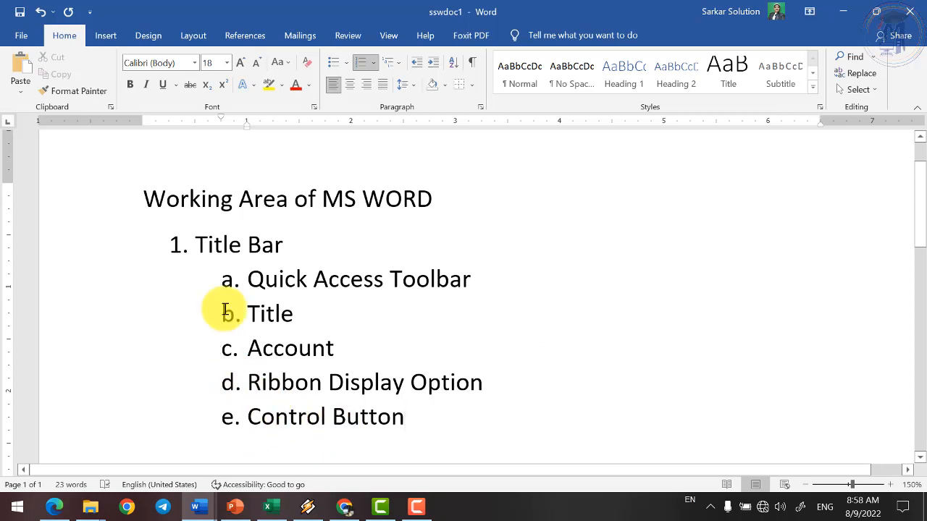
pyautogui.moveTo(253, 286); pyautogui.dragTo(428, 420)
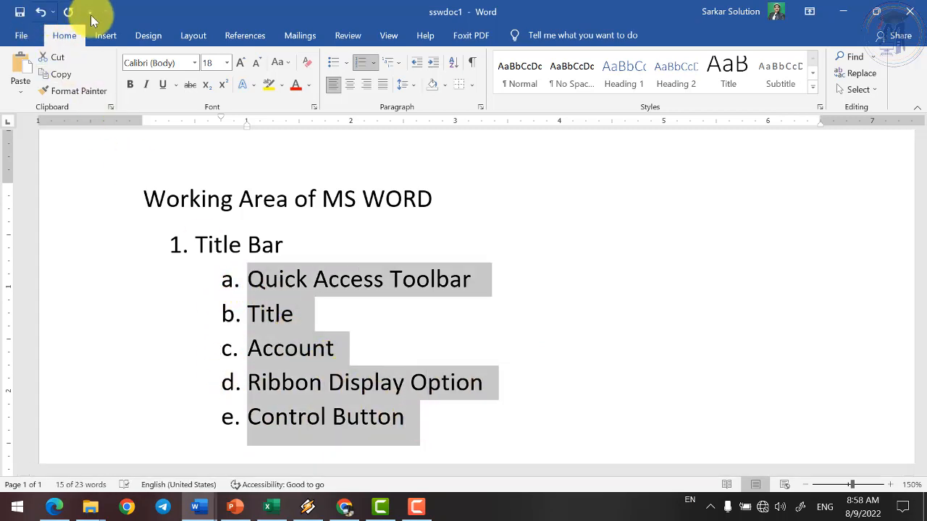
# Add a second main list item, Tab, after Control Button, with Ribbon as its first lettered sub-item.
pyautogui.click(462, 409)
pyautogui.press('Return')
pyautogui.hotkey('shift', 'Tab')
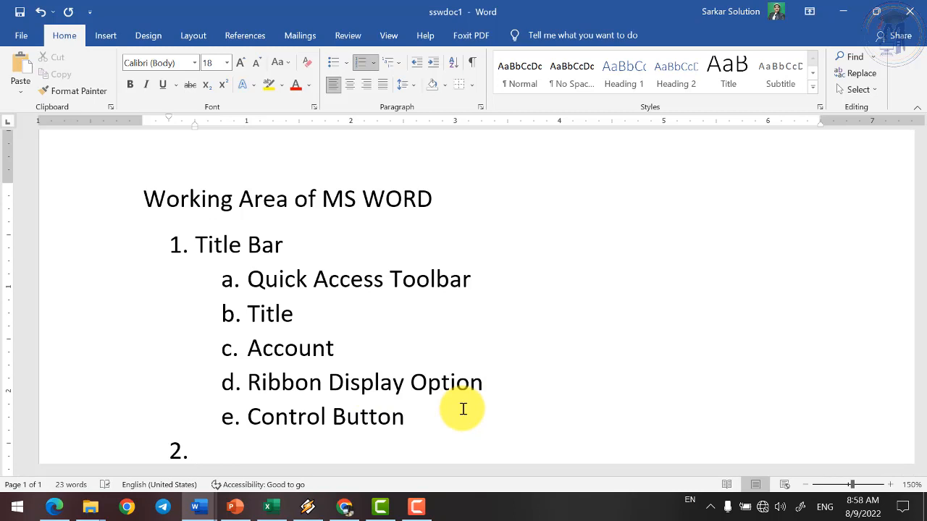
pyautogui.write('Tab')
pyautogui.scroll(-3, 463, 409)
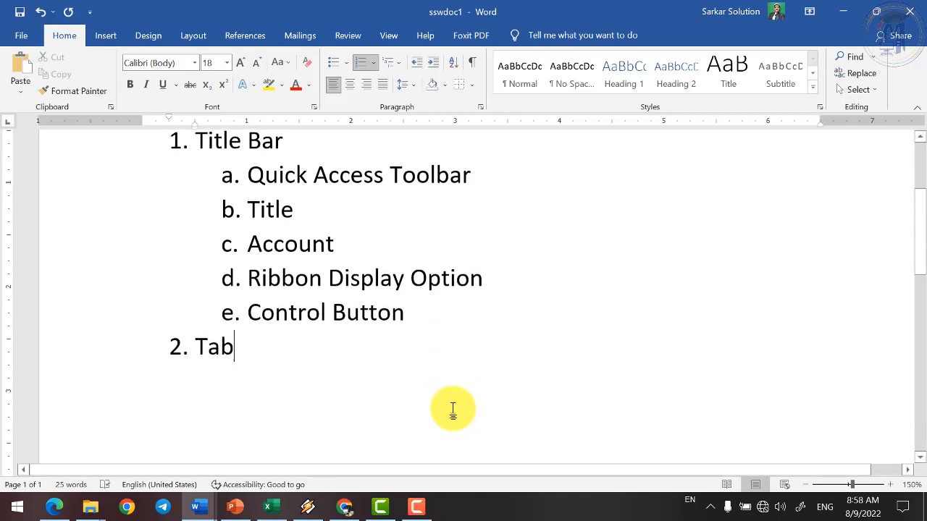
pyautogui.press('Return')
pyautogui.press('Tab')
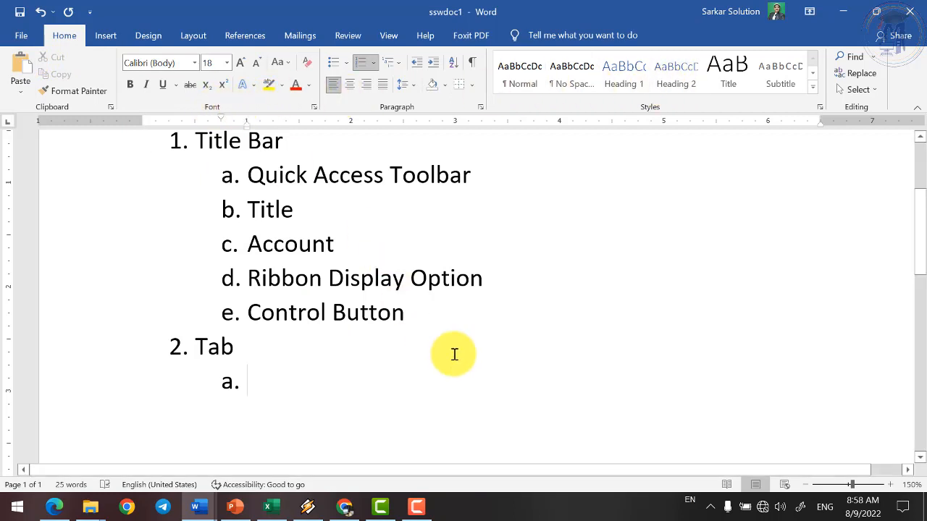
pyautogui.write('Ribbon')
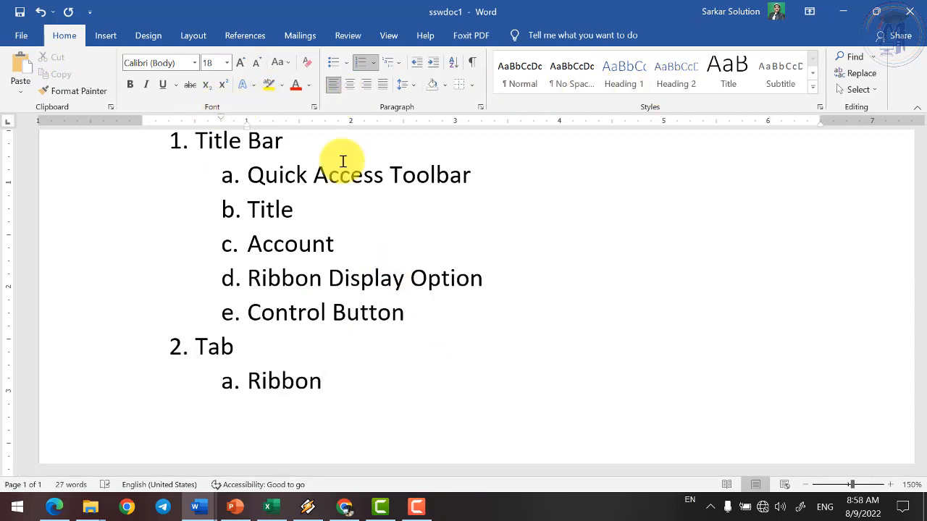
# Review the Insert, Design, Layout and References ribbon commands and return to the Home ribbon.
pyautogui.click(106, 35)
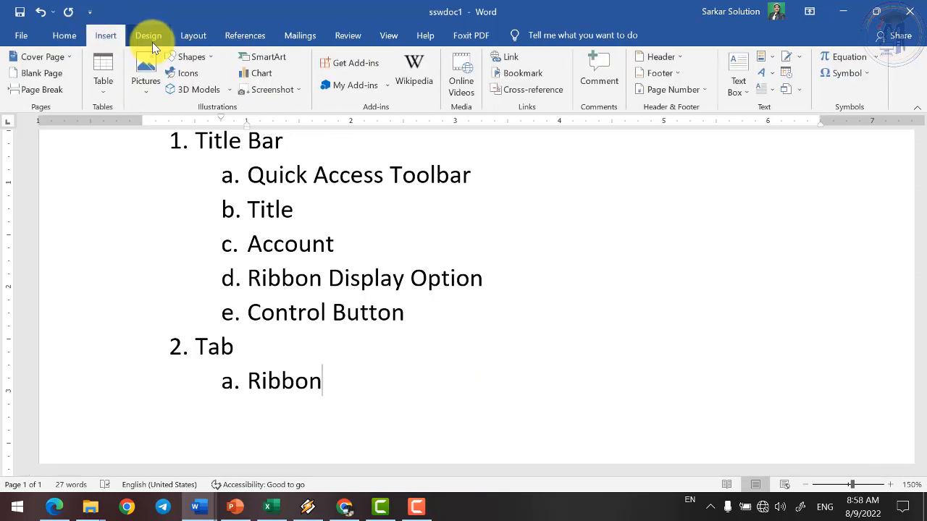
pyautogui.click(149, 35)
pyautogui.click(193, 36)
pyautogui.click(245, 36)
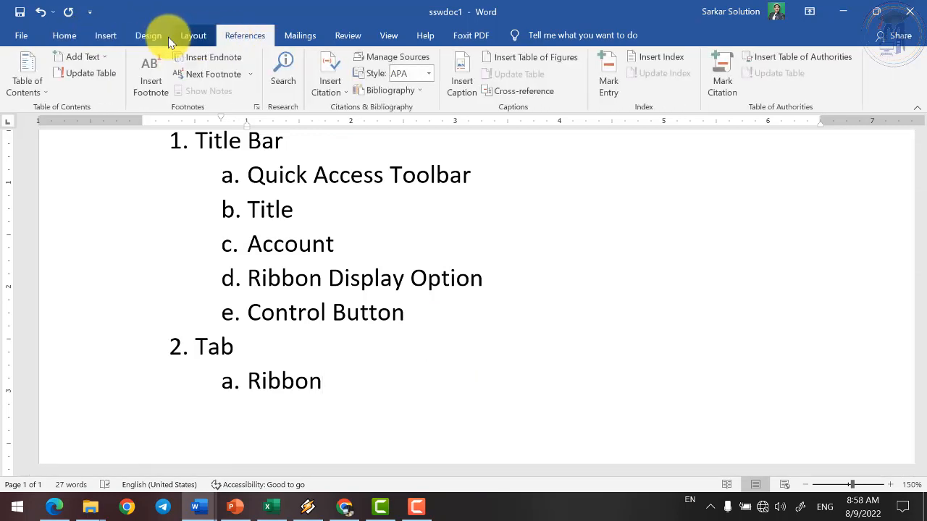
pyautogui.click(64, 35)
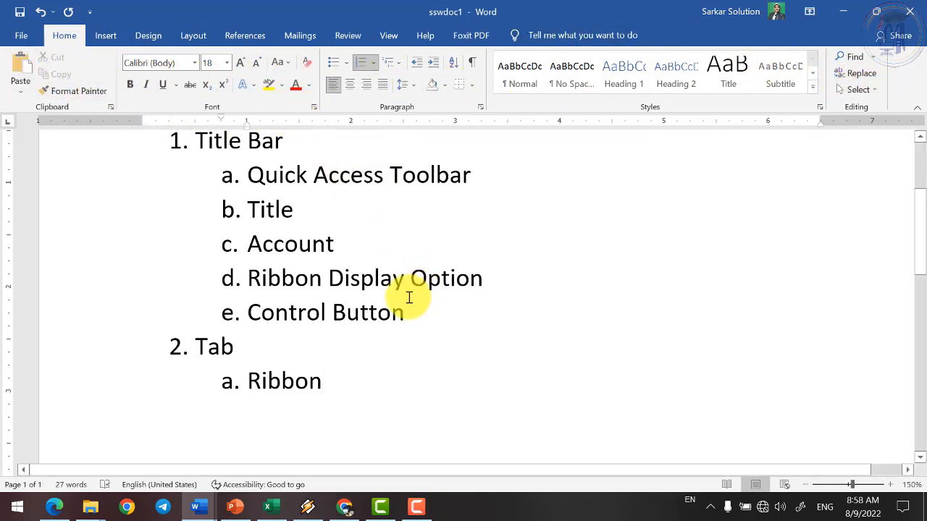
# Add Group and Options/Commands as the second and third lettered sub-items under Tab.
pyautogui.press('Return')
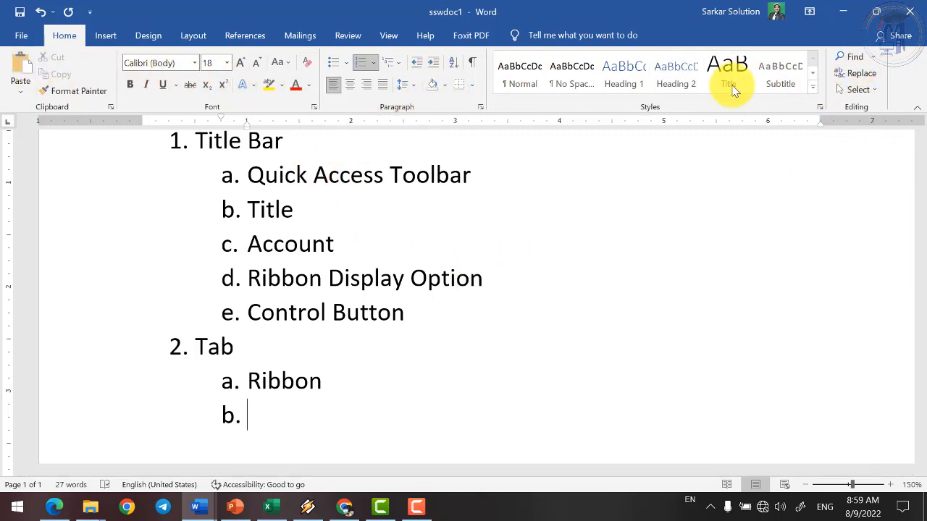
pyautogui.write('Group')
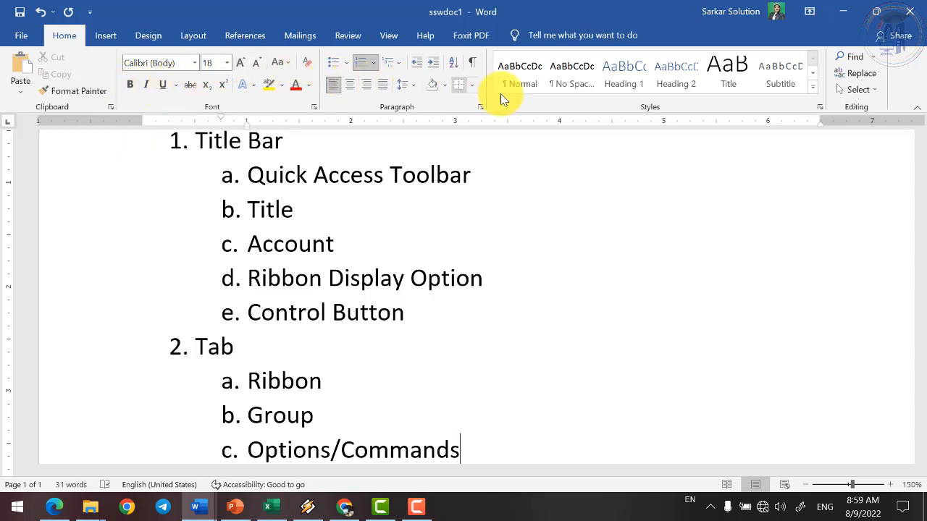
pyautogui.scroll(-1, 295, 403)
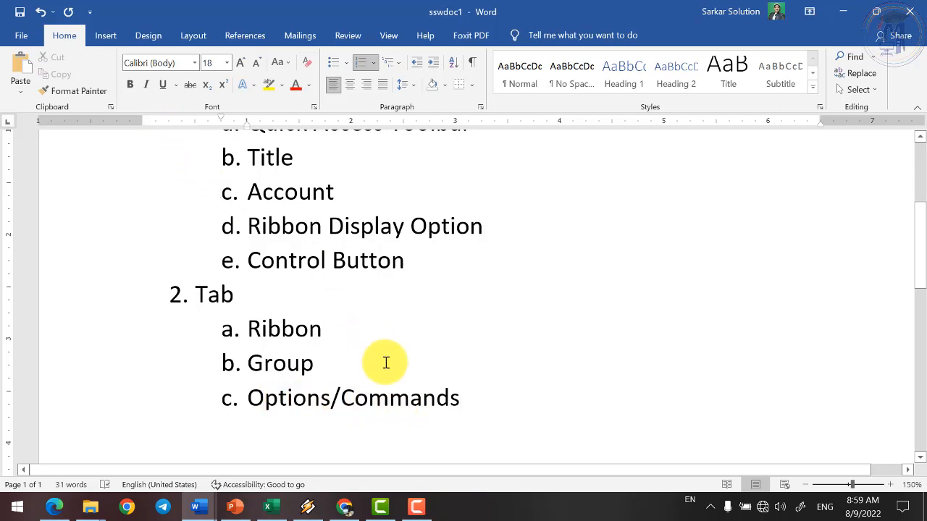
# Add a third main list item, Ruler, with the lettered sub-items Horizontal Ruler and Vertical Ruler.
pyautogui.press('Return')
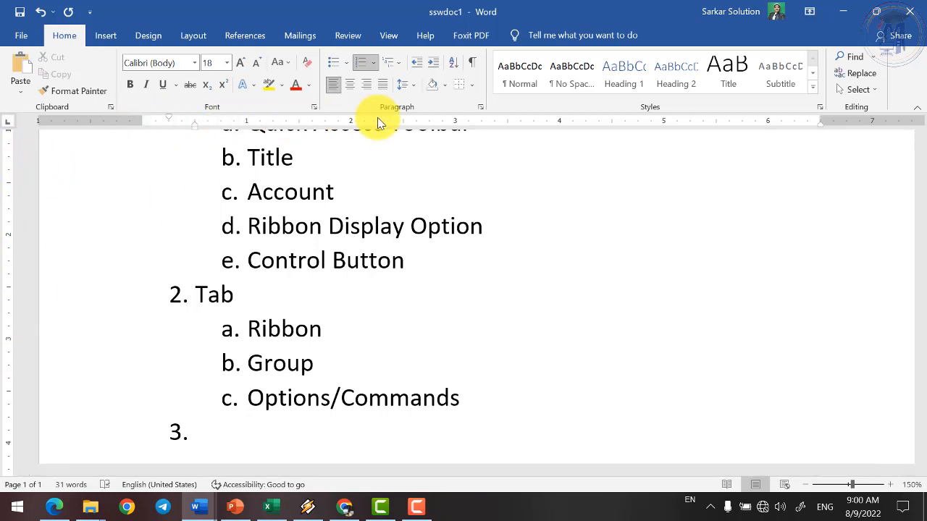
pyautogui.write('Ruler')
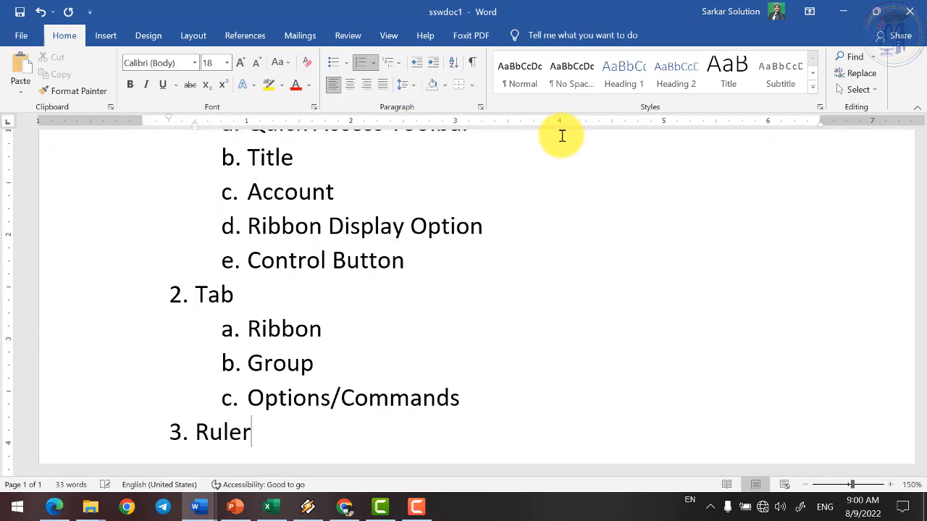
pyautogui.press('Return')
pyautogui.press('Tab')
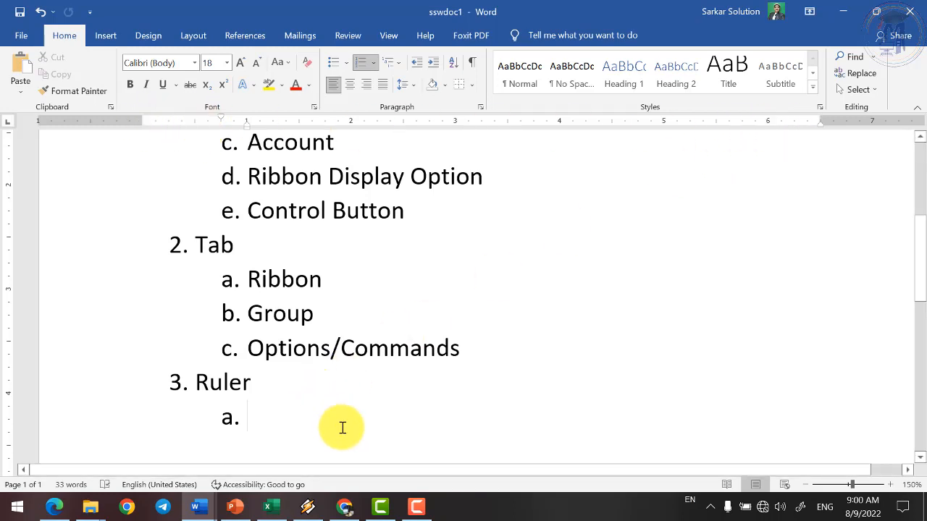
pyautogui.write('Horizontal Ruler')
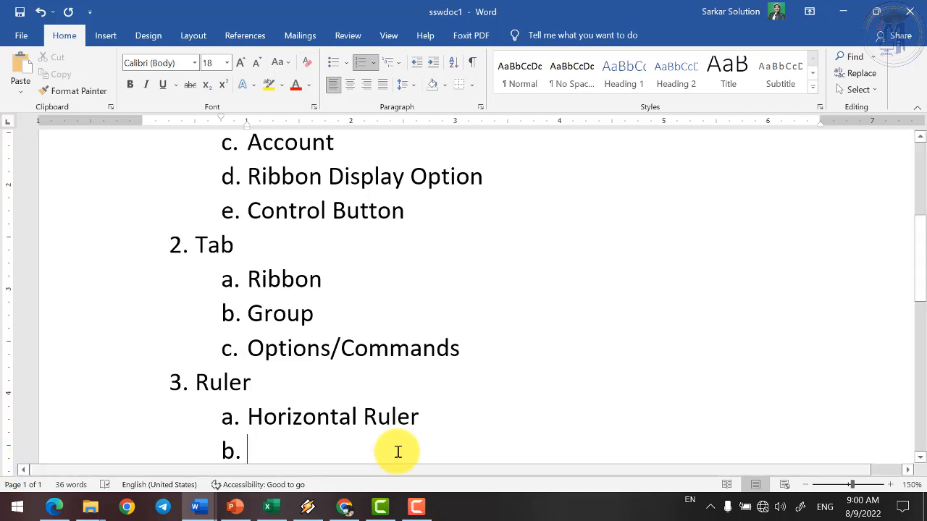
pyautogui.write('Ve')
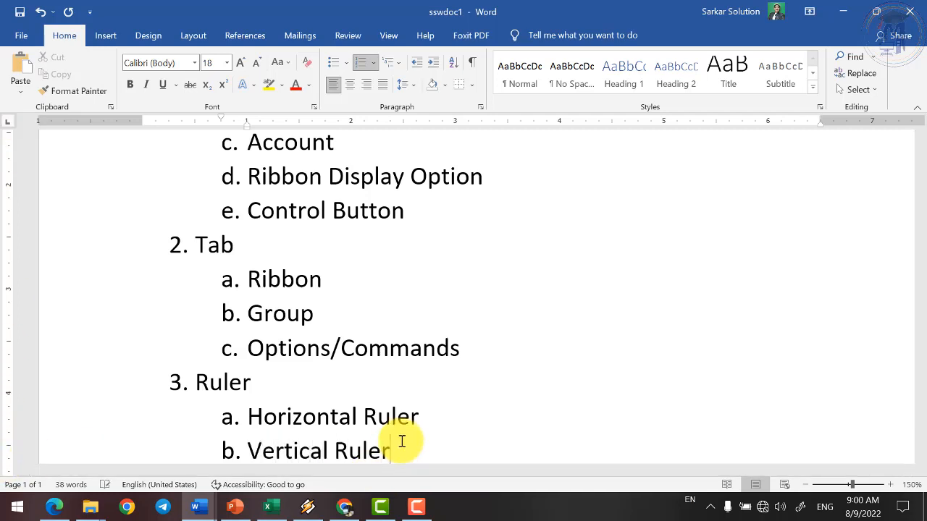
pyautogui.write('rtical Ruler')
pyautogui.scroll(-1, 397, 442)
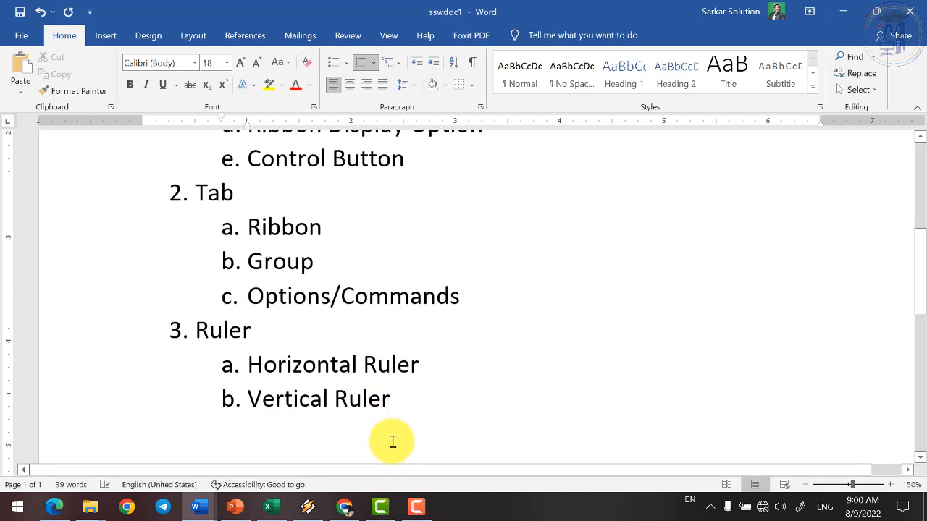
# Add a fourth main list item, Scroll Bar, with the lettered sub-items Horizontal and Vertical.
pyautogui.press('Return')
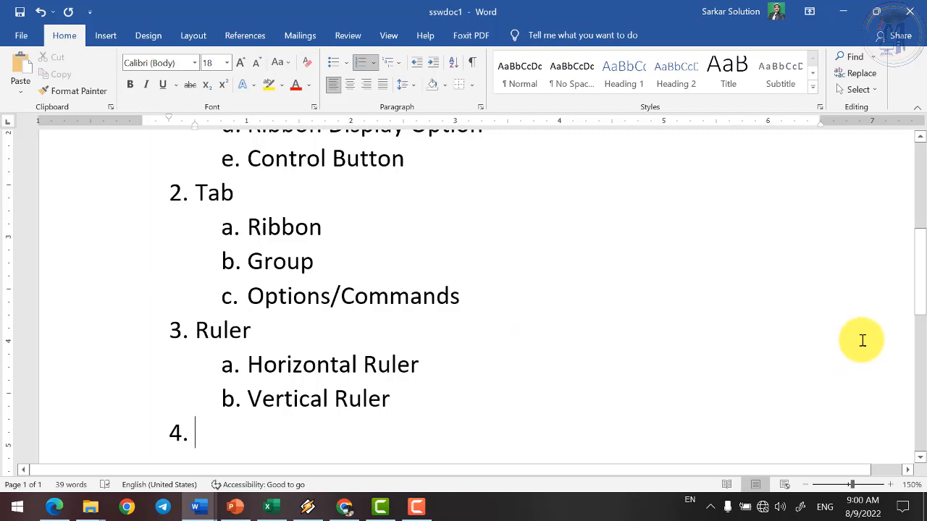
pyautogui.moveTo(923, 272); pyautogui.dragTo(923, 244)
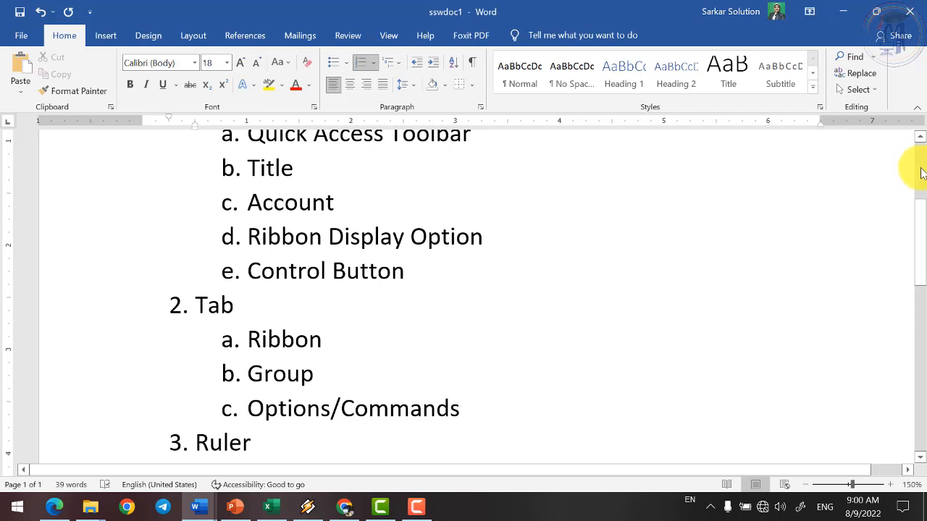
pyautogui.moveTo(696, 470); pyautogui.dragTo(607, 475)
pyautogui.moveTo(922, 268); pyautogui.dragTo(921, 246)
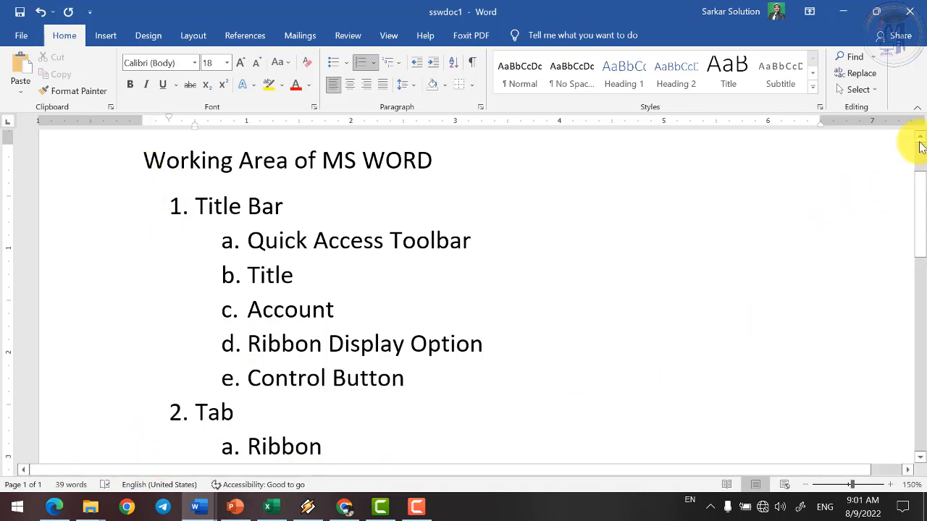
pyautogui.scroll(-3, 603, 393)
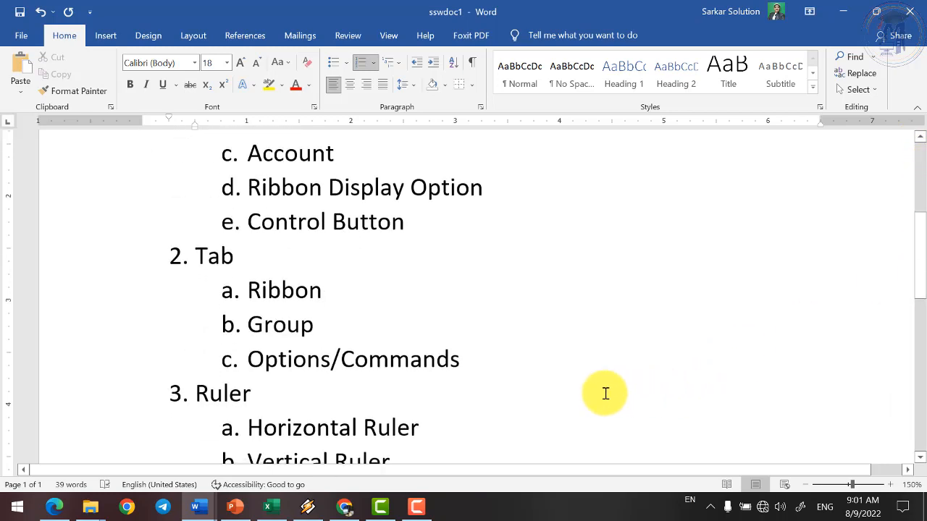
pyautogui.scroll(-1, 483, 399)
pyautogui.write('Scroll Bar')
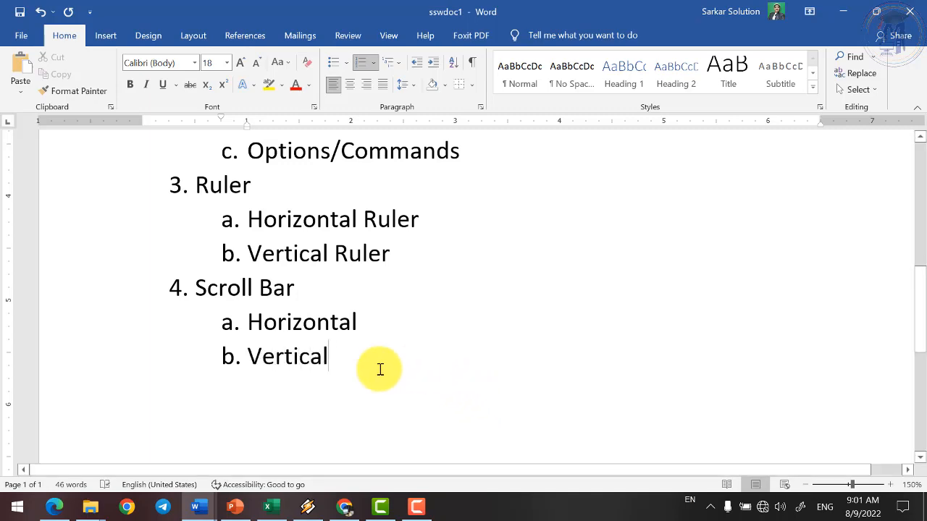
pyautogui.moveTo(916, 338)
pyautogui.mouseDown()
pyautogui.moveTo(914, 271)
pyautogui.moveTo(923, 335)
pyautogui.mouseUp()
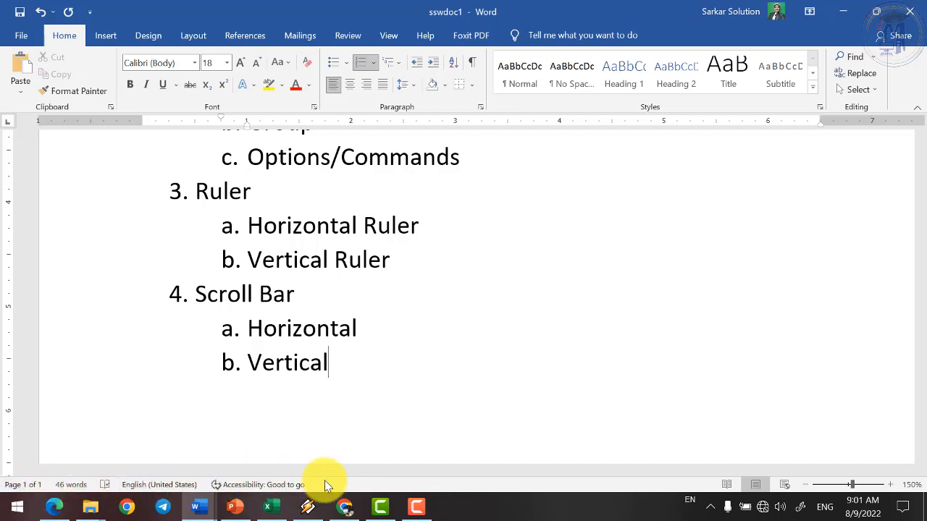
# Add a fifth main list item, Status Bar, with Page No as its first lettered sub-item.
pyautogui.hotkey('shift', 'Tab')
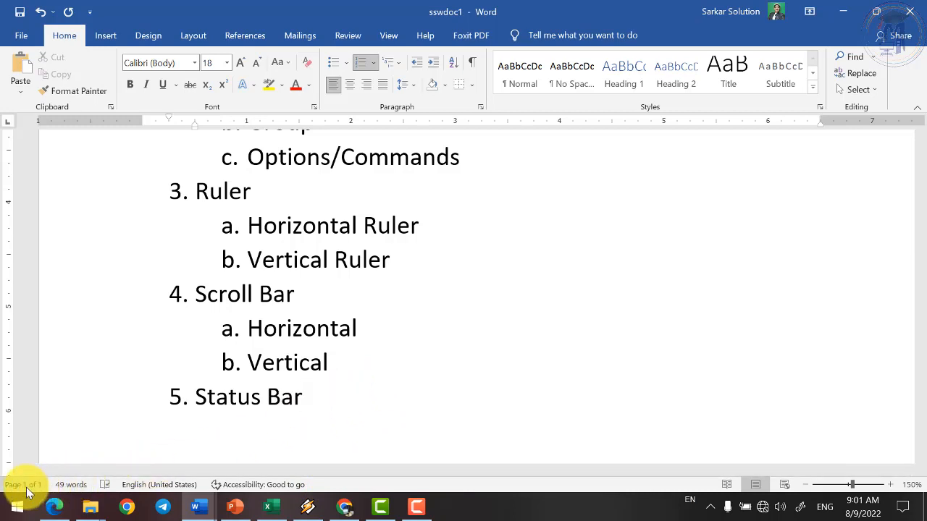
pyautogui.press('Return')
pyautogui.press('Tab')
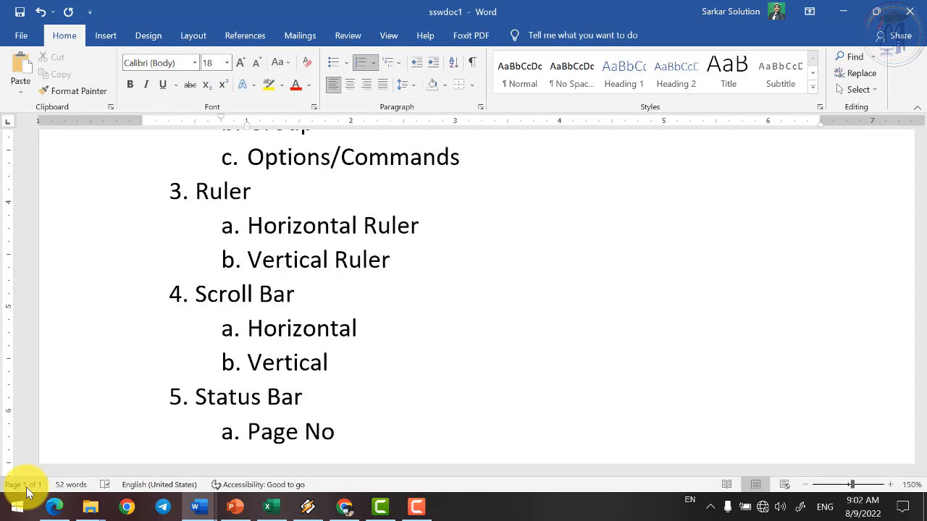
pyautogui.write('Page No')
# Add Number of Words, Language and View Buttons as the second to fourth lettered sub-items under Status Bar.
pyautogui.press('Return')
pyautogui.write('Words')
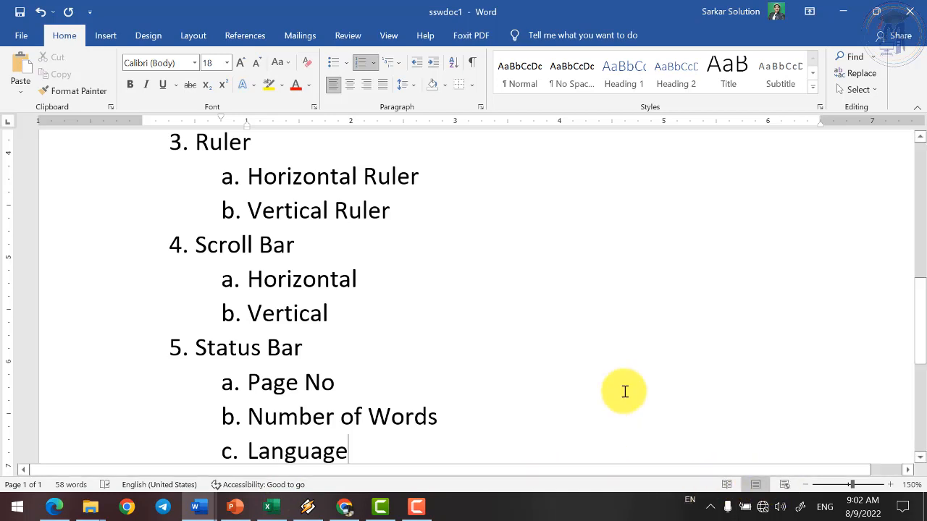
pyautogui.press('Return')
pyautogui.write('View Buttons')
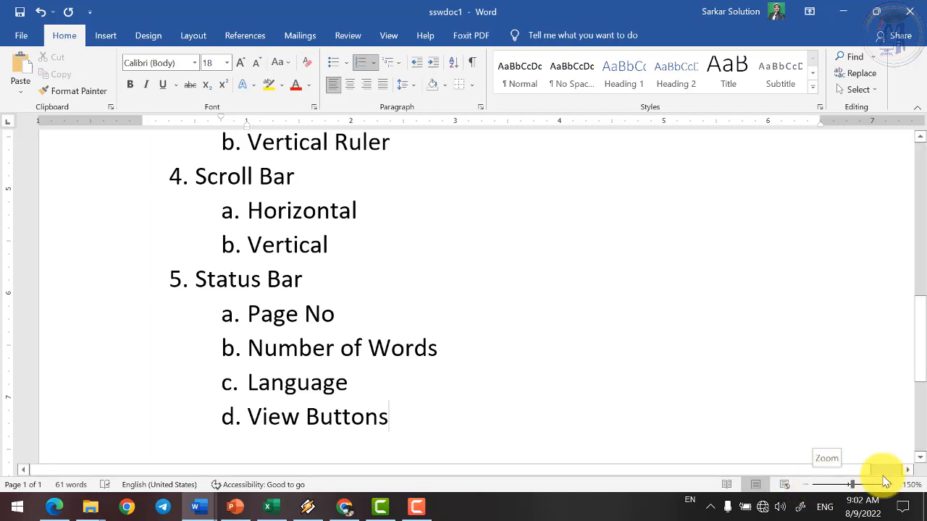
# Zoom the document out to 20% and back in to 130%.
pyautogui.click(810, 492)
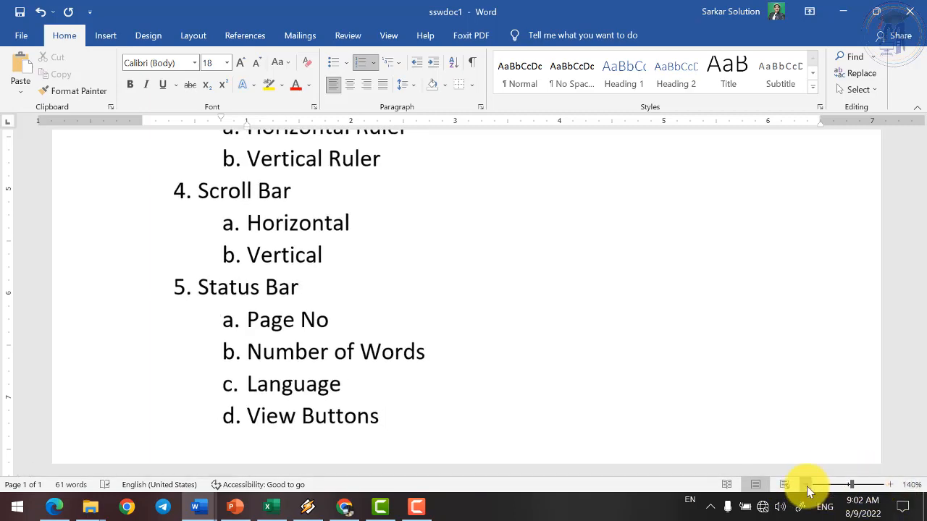
pyautogui.click(810, 492)
pyautogui.click(810, 491)
pyautogui.click(808, 491)
pyautogui.click(806, 487)
pyautogui.click(807, 487)
pyautogui.click(806, 488)
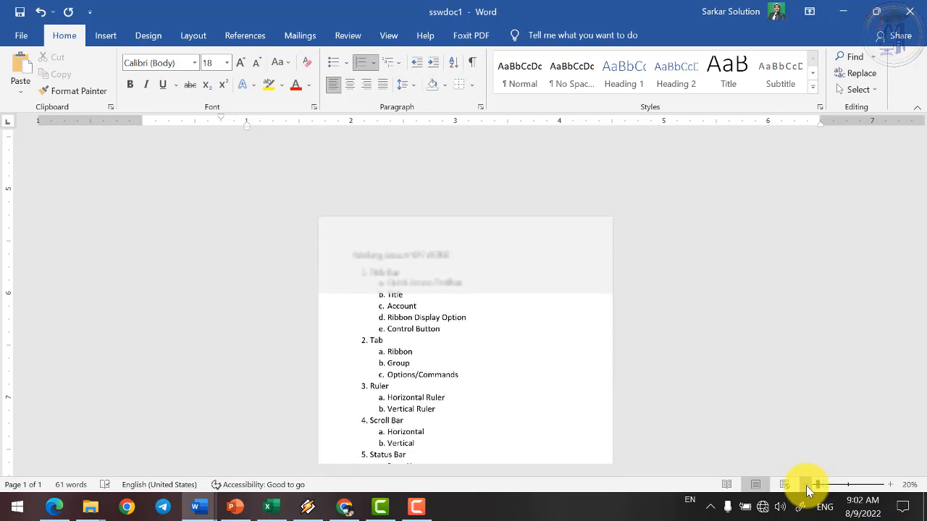
pyautogui.click(891, 483)
pyautogui.click(891, 484)
pyautogui.click(891, 484)
pyautogui.click(891, 484)
pyautogui.click(891, 483)
pyautogui.click(891, 484)
pyautogui.click(891, 484)
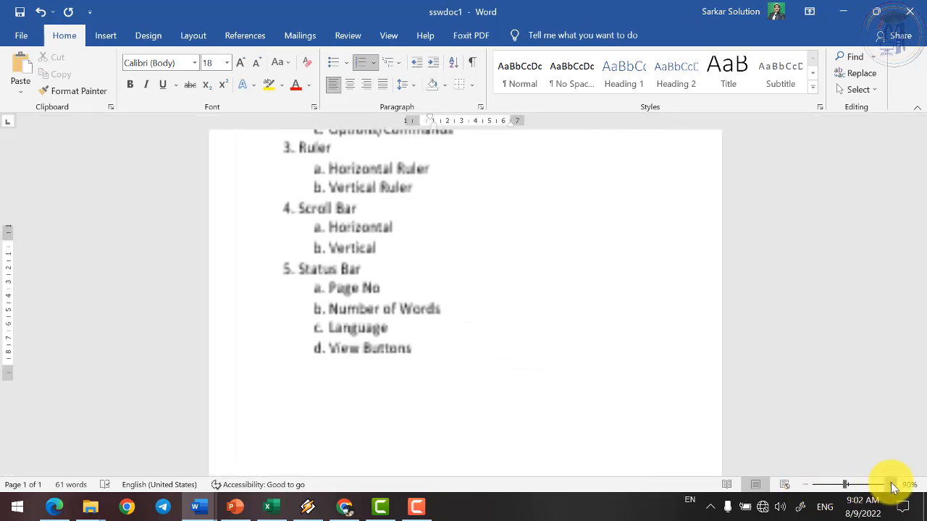
pyautogui.click(891, 484)
pyautogui.click(891, 483)
pyautogui.click(892, 483)
pyautogui.click(891, 483)
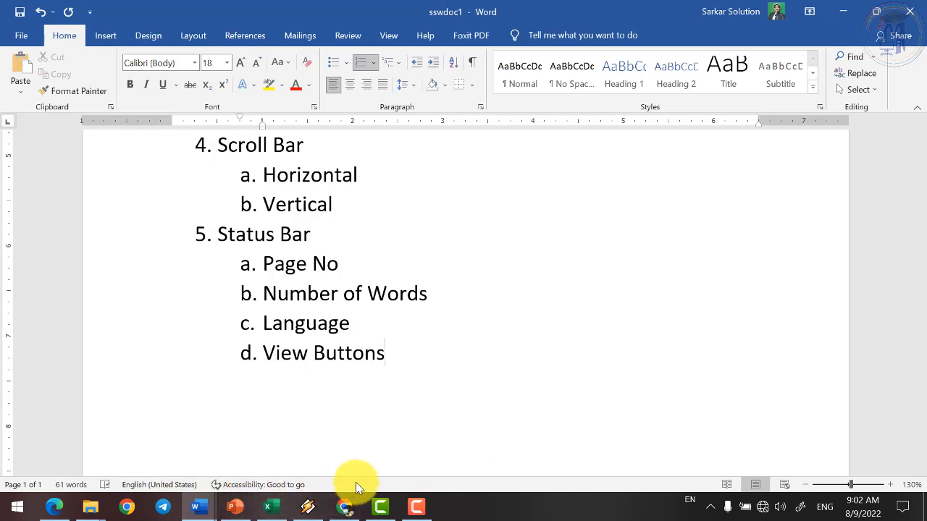
# Add Zoom Option (10 to 500%) as the fifth lettered sub-item under Status Bar.
pyautogui.press('Return')
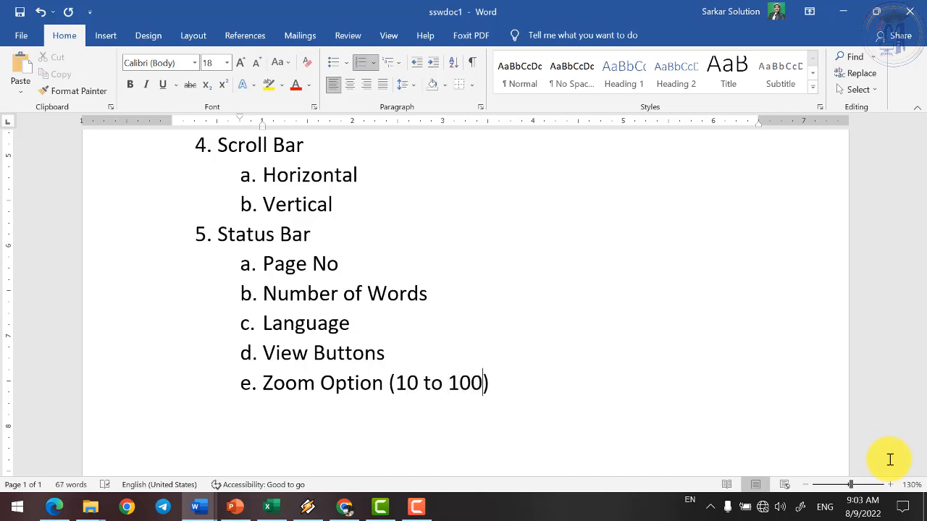
pyautogui.press('BackSpace')
pyautogui.press('BackSpace')
pyautogui.press('BackSpace')
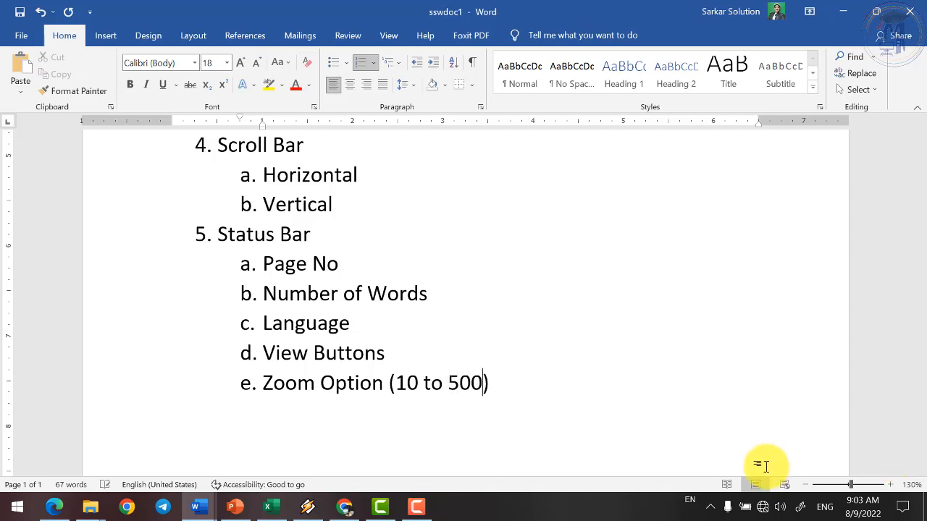
pyautogui.click(418, 385)
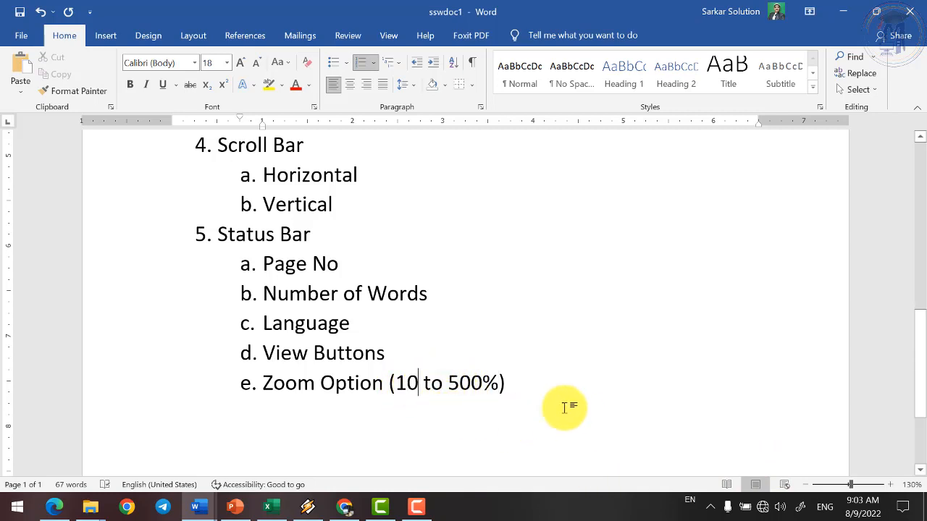
# Add a sixth main list item, Work Area/Document Windows, after the Zoom Option sub-item.
pyautogui.click(519, 382)
pyautogui.press('Return')
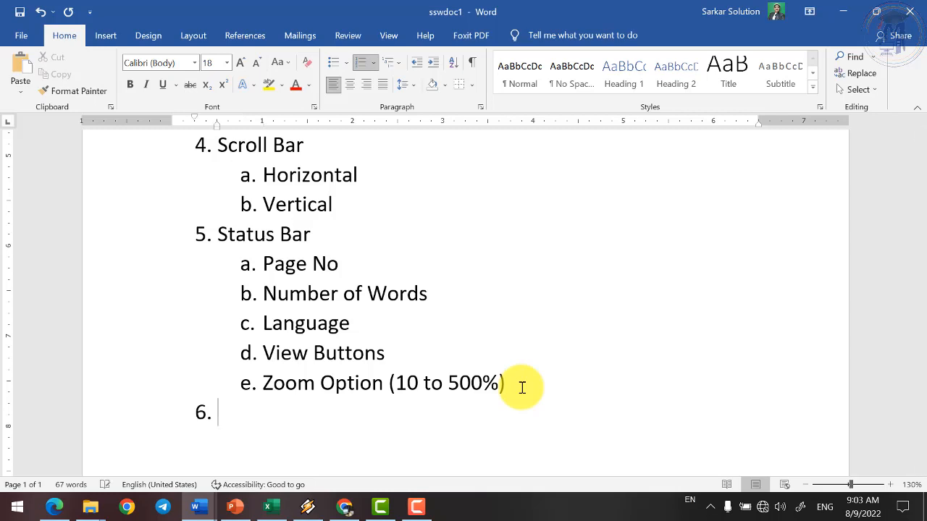
pyautogui.scroll(3, 536, 388)
pyautogui.scroll(-2, 317, 209)
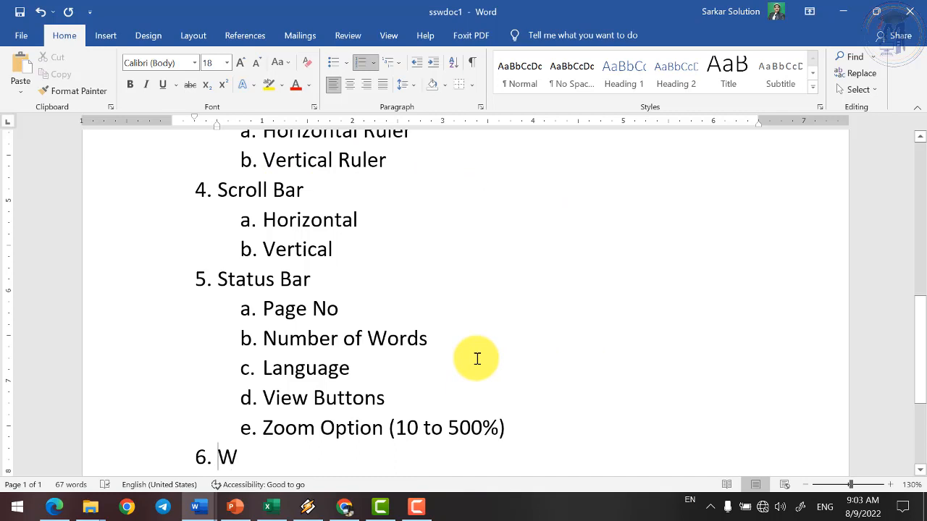
pyautogui.write('ork Area/Document Windows')
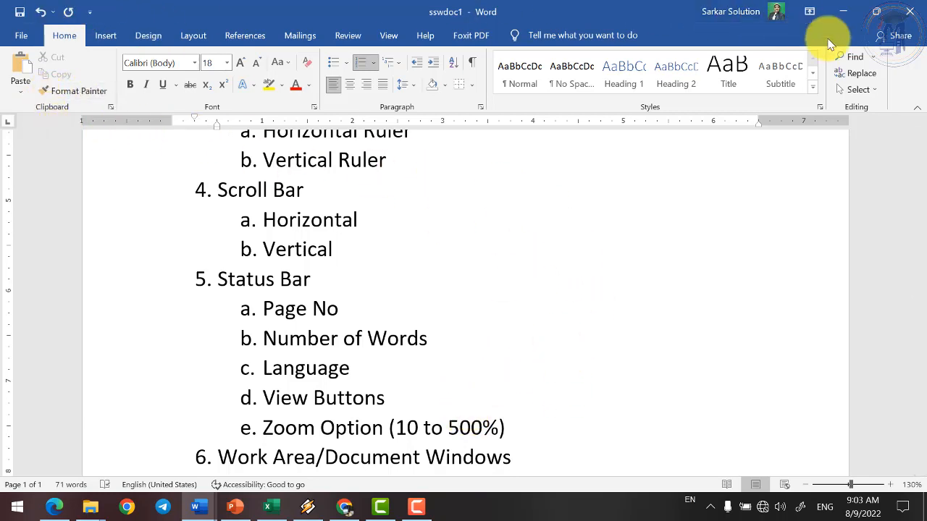
# Format the heading Working Area of MS WORD at font size 26 in bold red.
pyautogui.scroll(3, 490, 288)
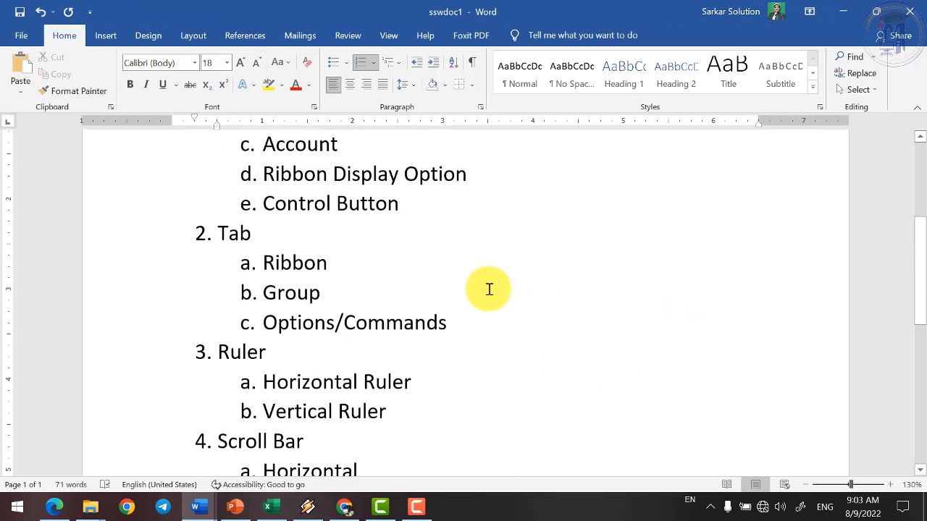
pyautogui.scroll(5, 489, 288)
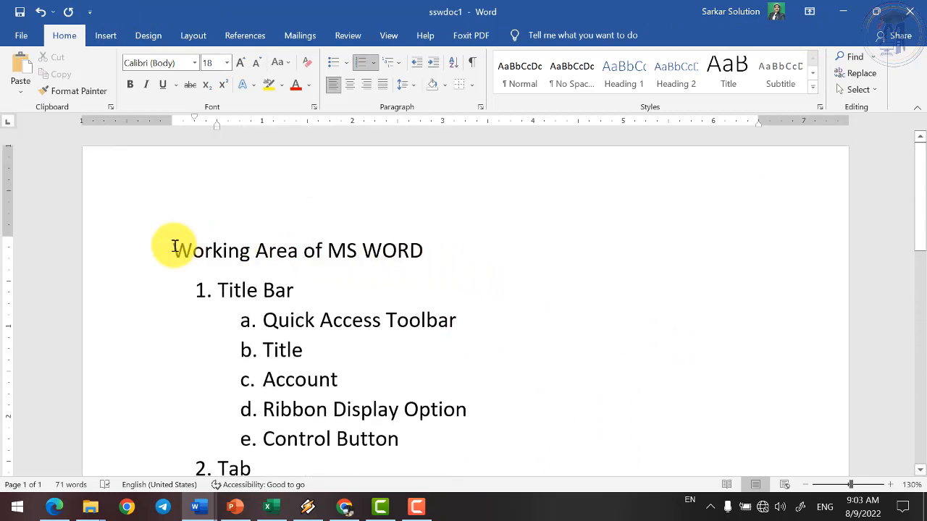
pyautogui.moveTo(174, 247); pyautogui.dragTo(424, 249)
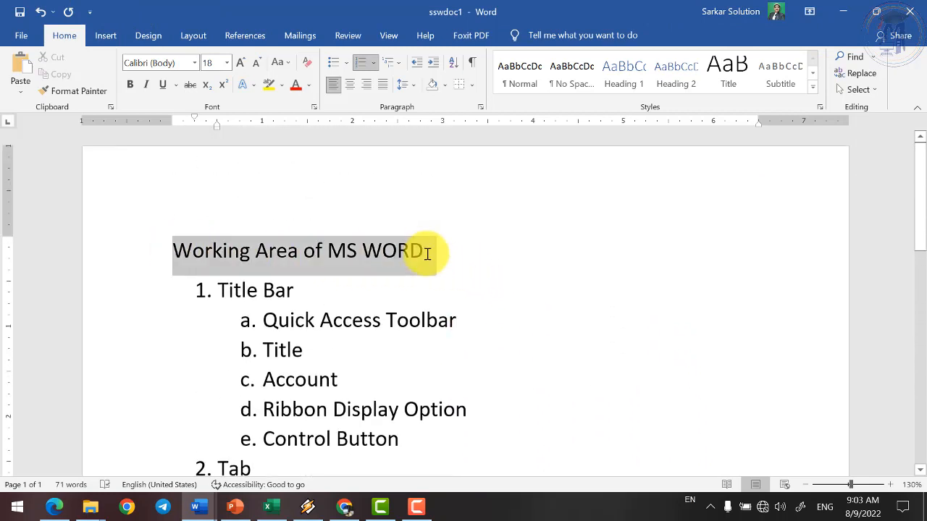
pyautogui.click(241, 65)
pyautogui.click(241, 66)
pyautogui.click(241, 65)
pyautogui.click(241, 65)
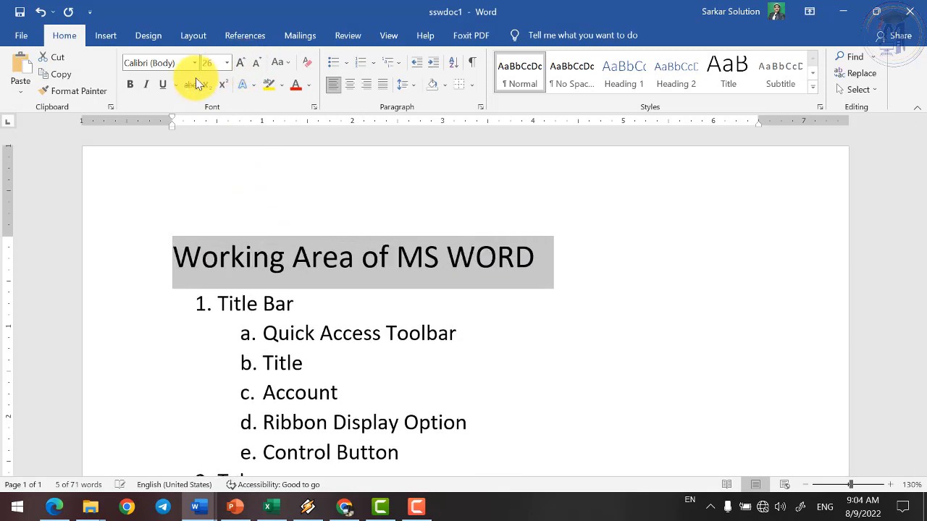
pyautogui.click(133, 85)
pyautogui.click(296, 85)
pyautogui.scroll(-1, 383, 283)
pyautogui.click(348, 349)
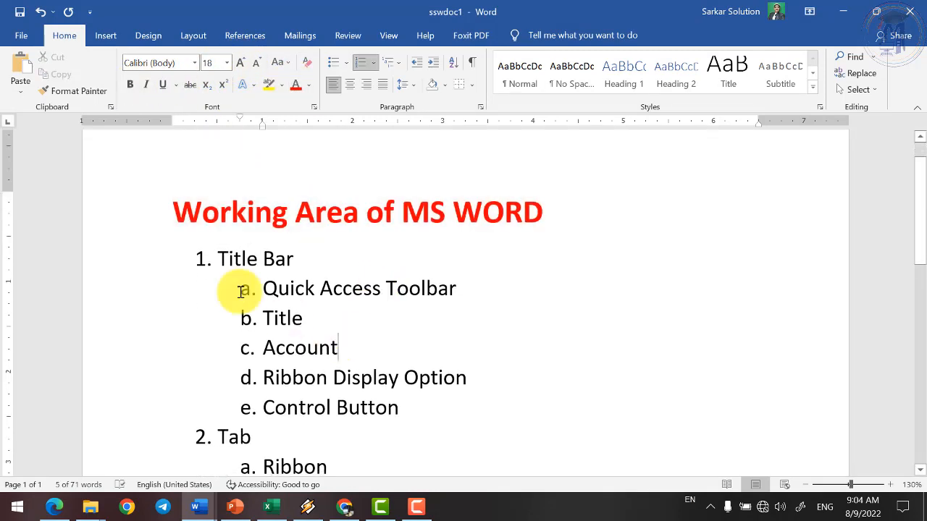
# Review the list's main items from Title Bar through Work Area/Document Windows.
pyautogui.moveTo(215, 259); pyautogui.dragTo(285, 263)
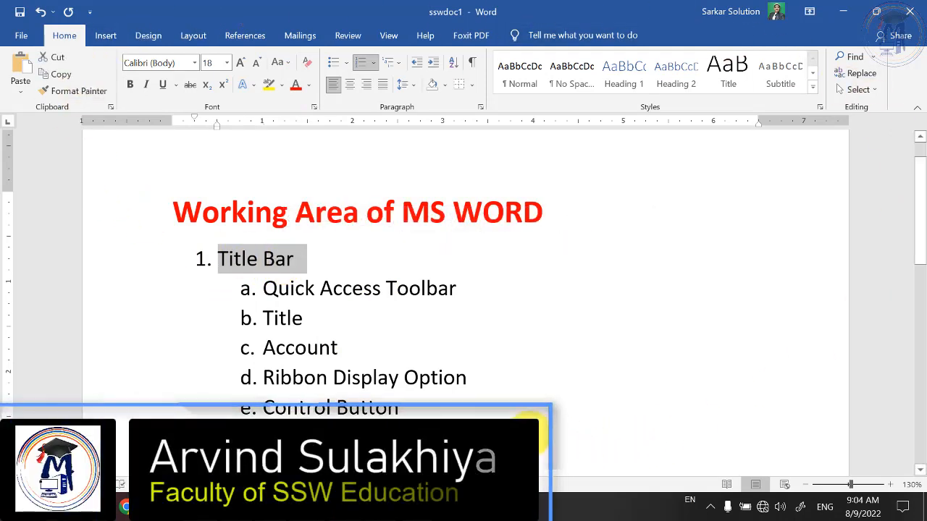
pyautogui.click(358, 346)
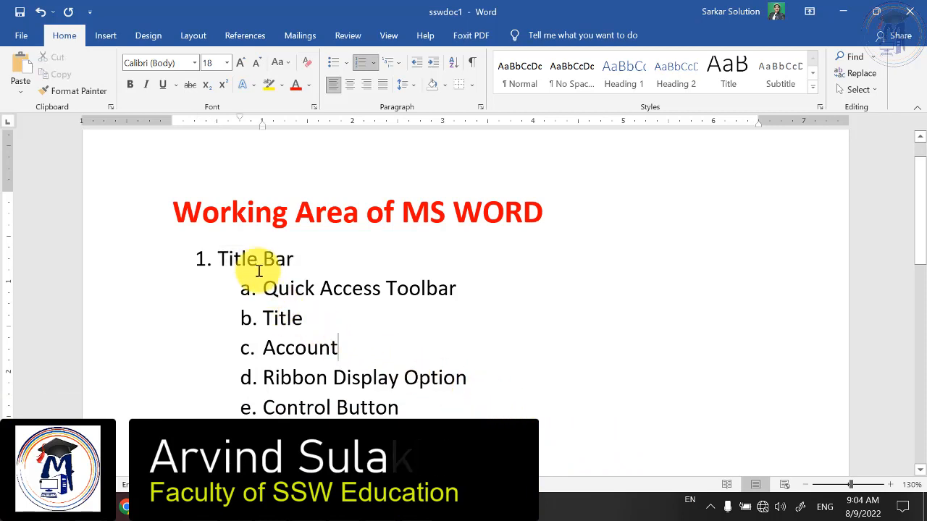
pyautogui.click(258, 270)
pyautogui.scroll(-1, 262, 277)
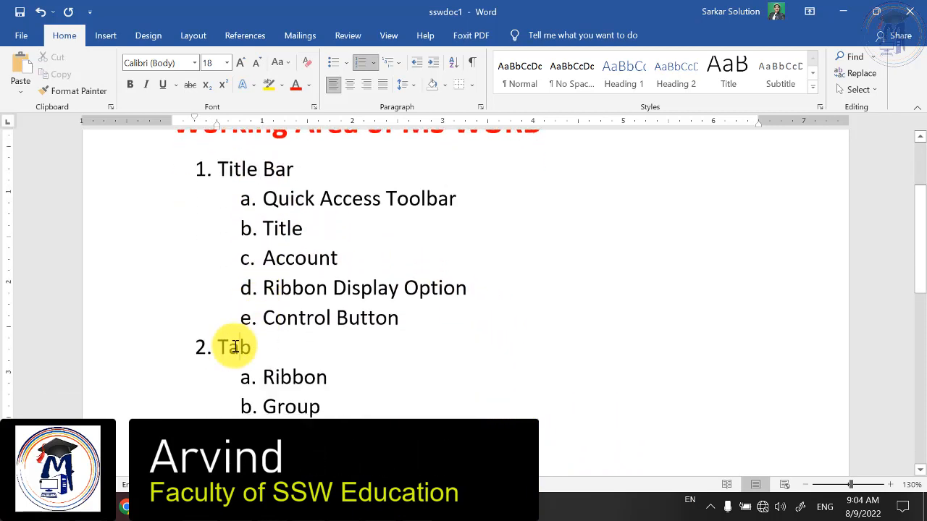
pyautogui.scroll(-4, 303, 314)
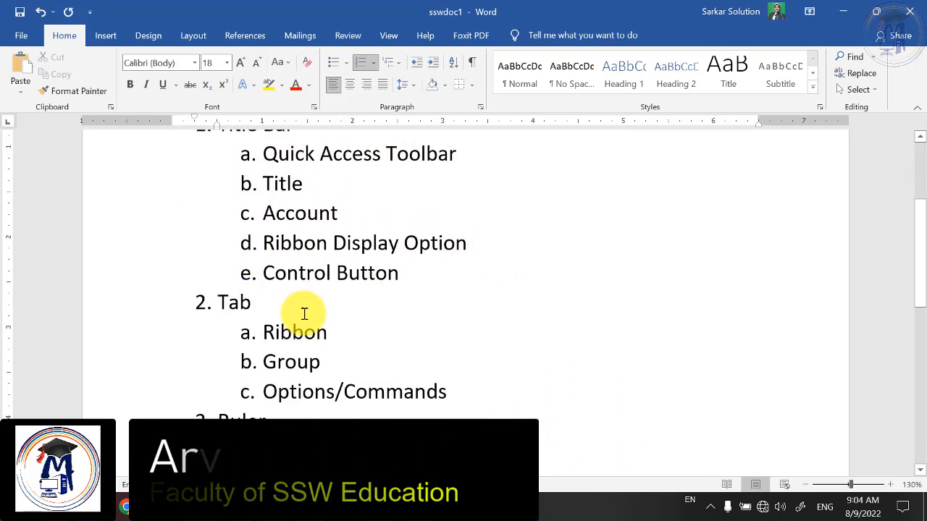
pyautogui.click(229, 331)
pyautogui.scroll(-2, 239, 333)
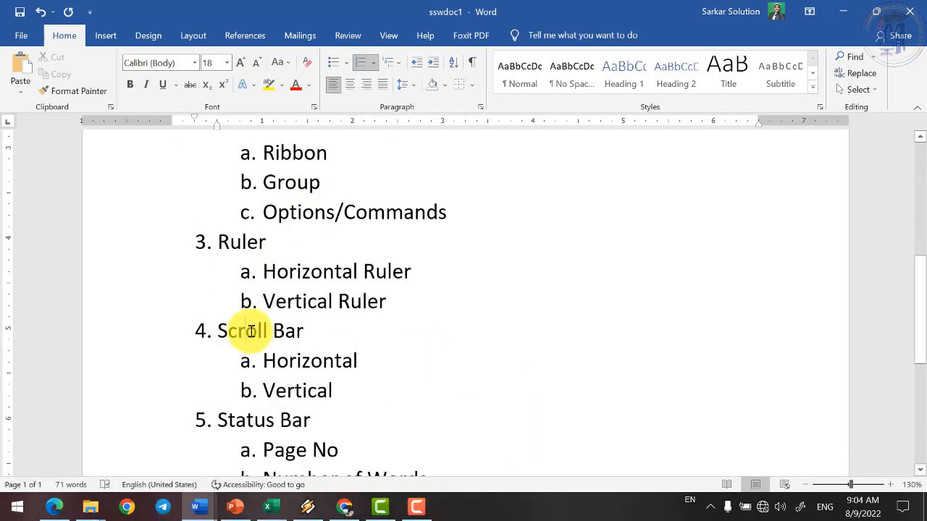
pyautogui.scroll(-4, 248, 318)
pyautogui.scroll(-3, 242, 311)
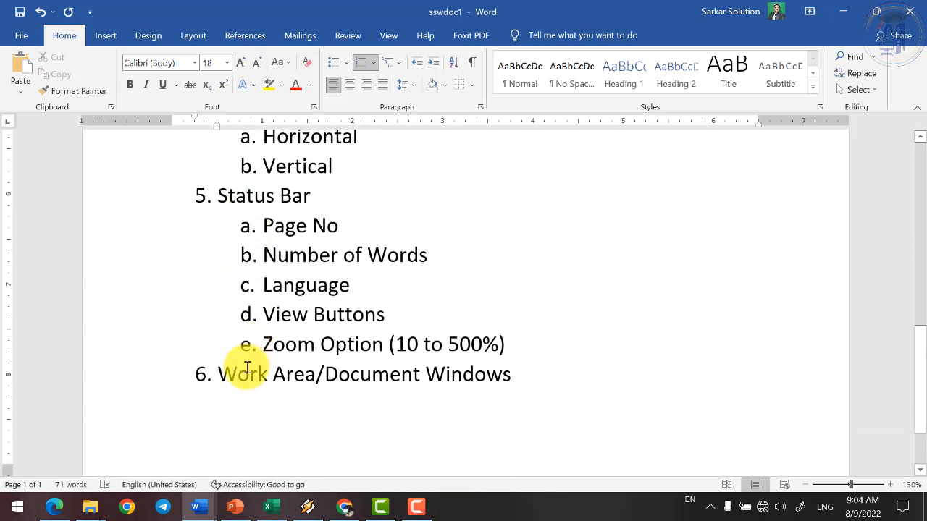
pyautogui.click(248, 370)
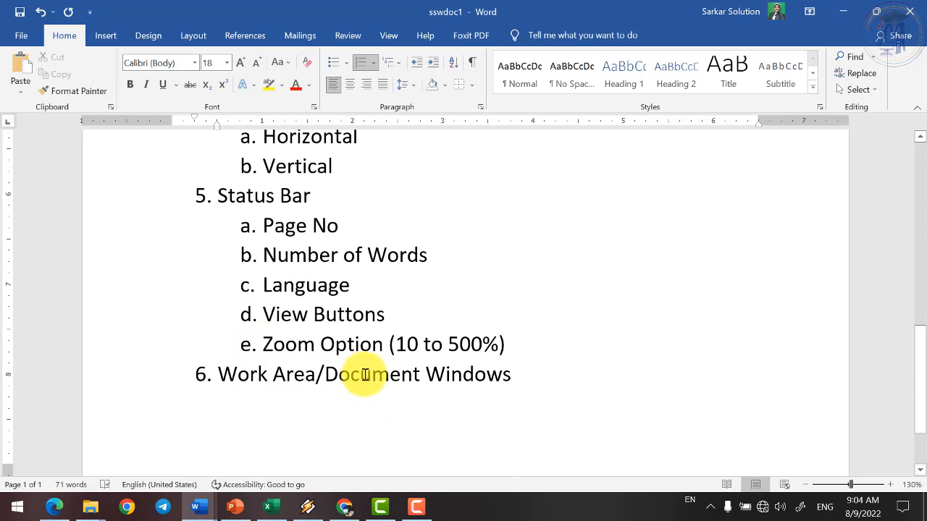
# Append /Text Area to the sixth main list item, Work Area/Document Windows.
pyautogui.click(539, 375)
pyautogui.write('/Text Area')
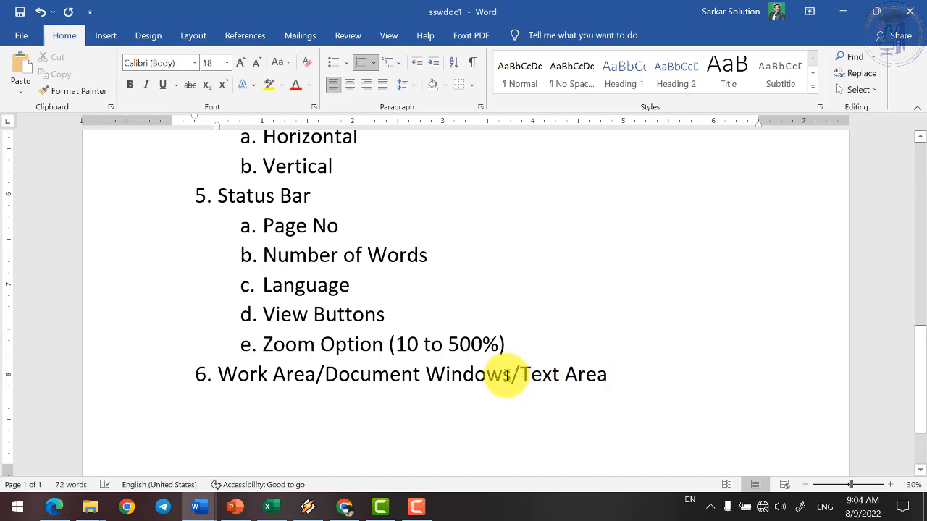
pyautogui.scroll(1, 507, 375)
pyautogui.scroll(-1, 446, 332)
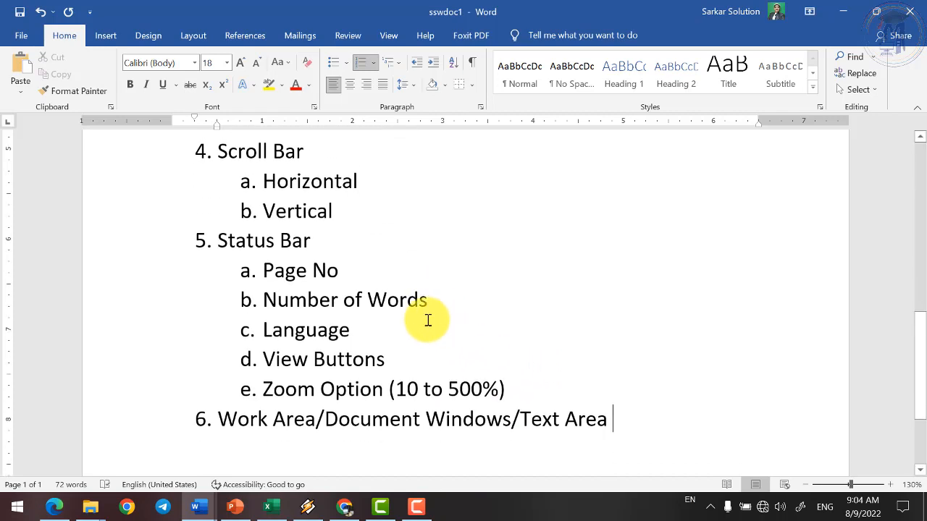